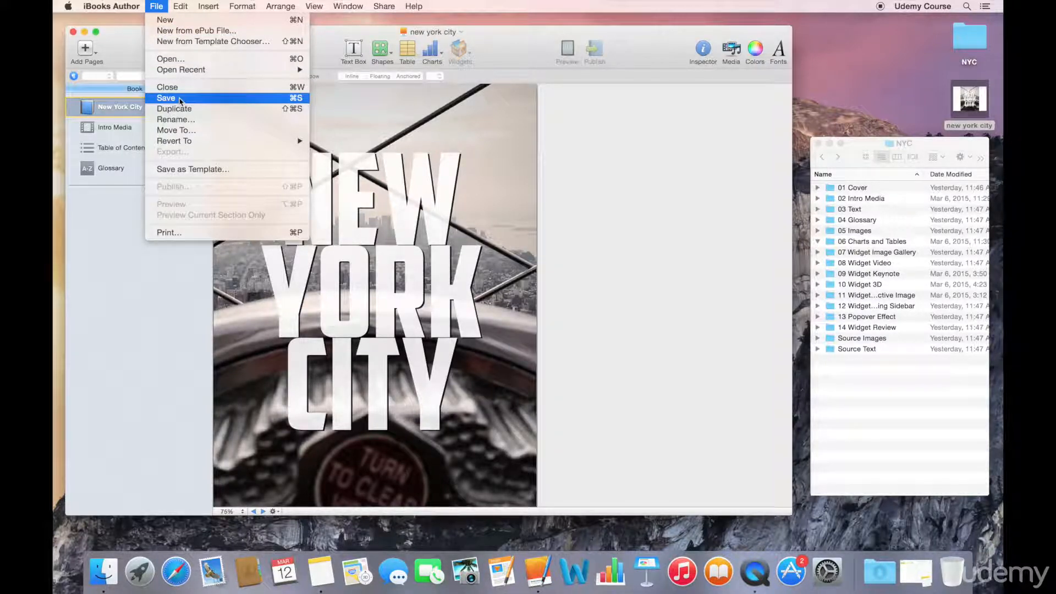
Step: Save the book, and import the 01 Intro document from the 03 Text folder as a new chapter with the Chapter layout
{"action": "left_click", "coordinate": [179, 99]}
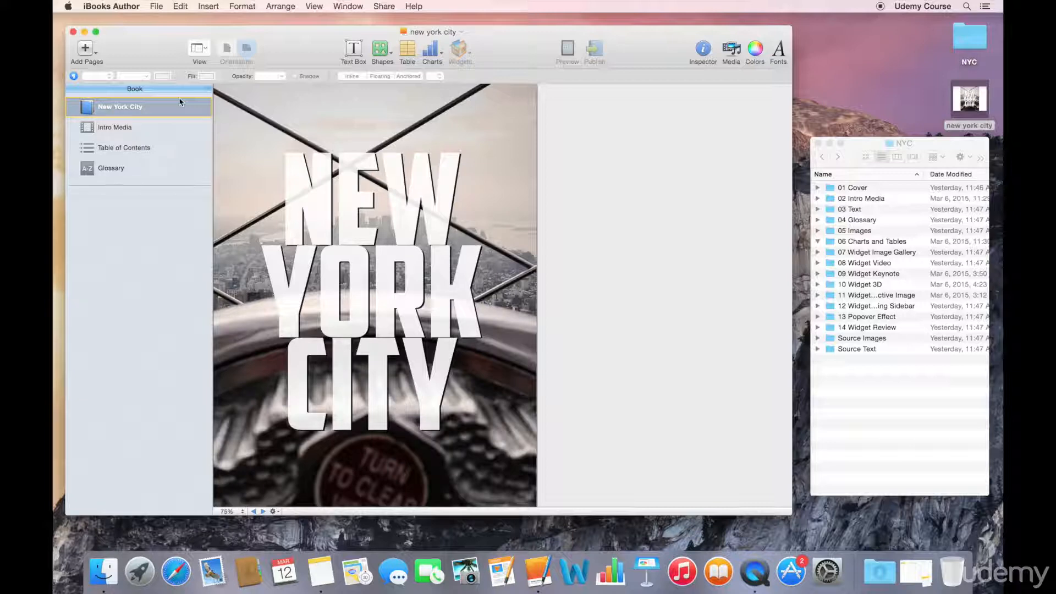
{"action": "left_click", "coordinate": [817, 211]}
{"action": "left_click", "coordinate": [817, 211]}
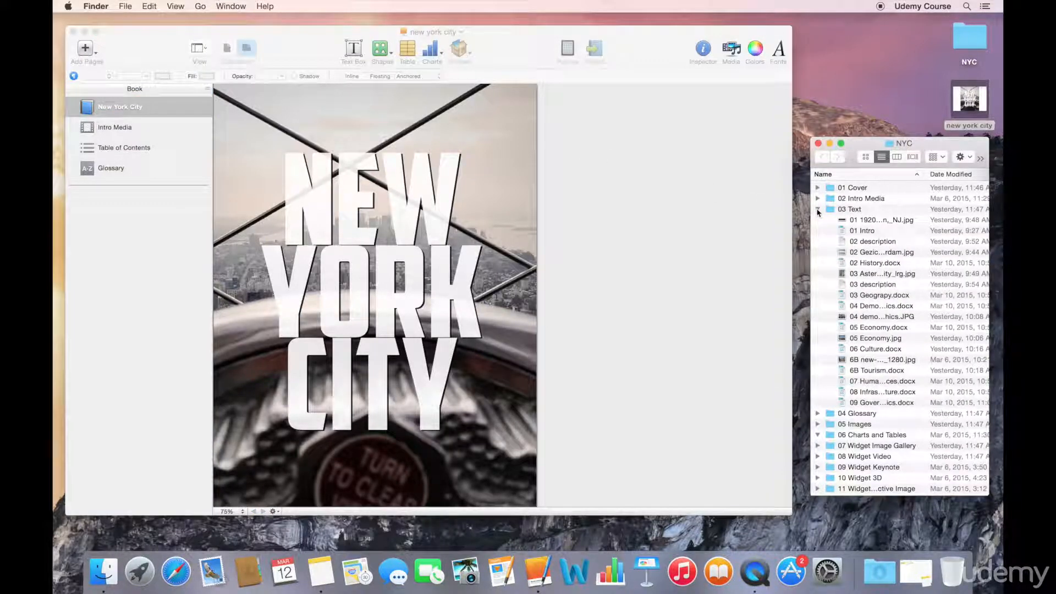
{"action": "left_click", "coordinate": [864, 231]}
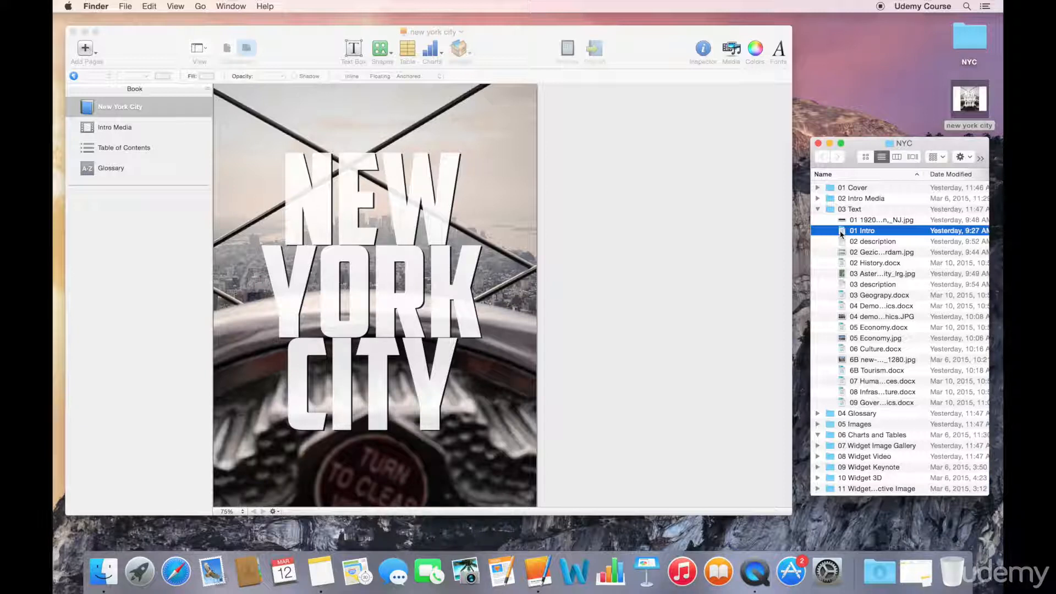
{"action": "left_click_drag", "start_coordinate": [840, 233], "coordinate": [124, 206]}
{"action": "left_click_drag", "start_coordinate": [124, 206], "coordinate": [124, 206]}
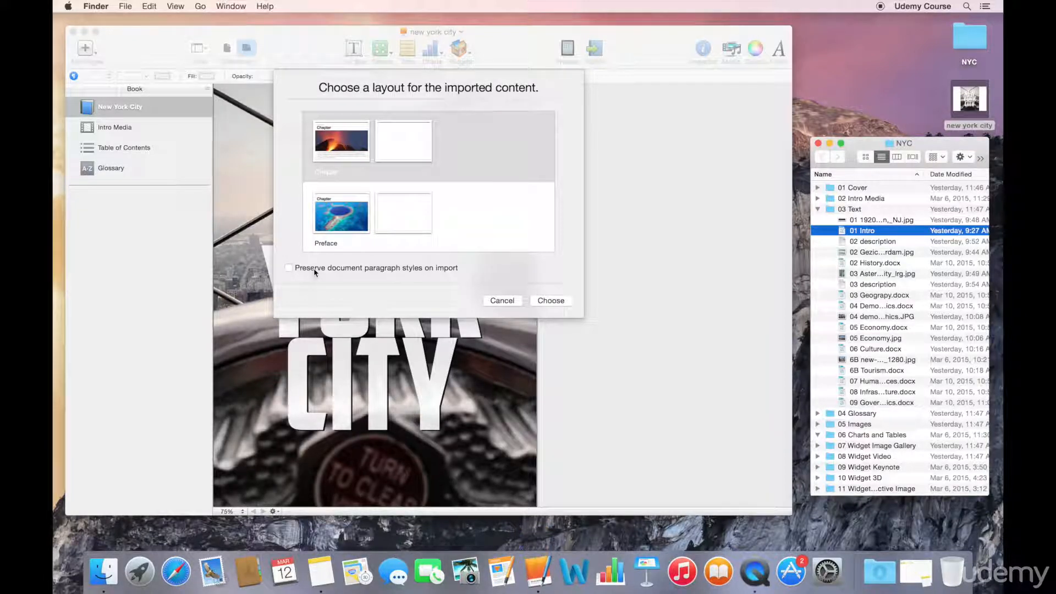
{"action": "left_click", "coordinate": [551, 302]}
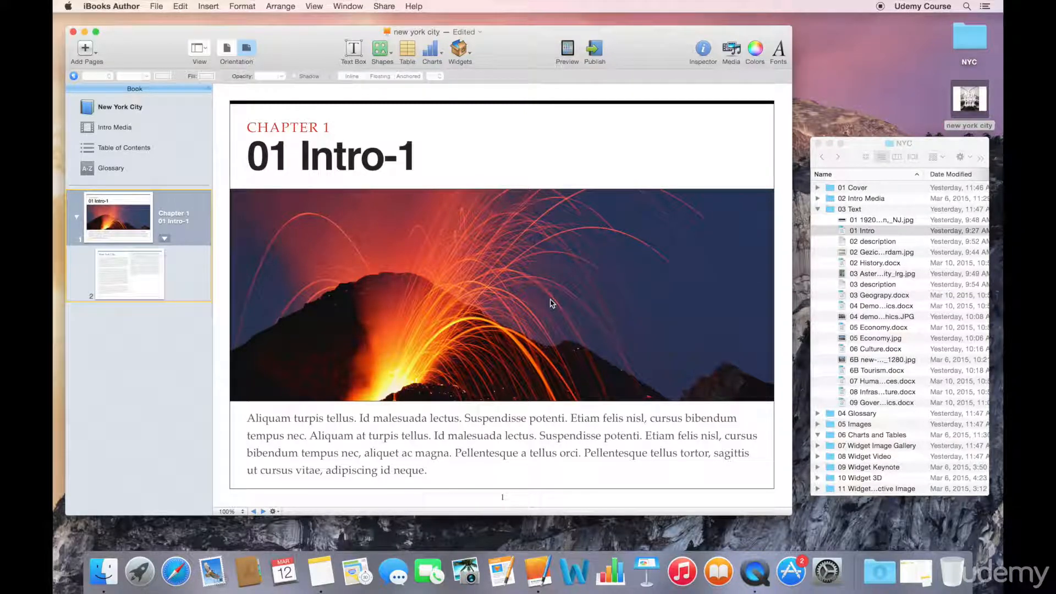
Step: Retitle Chapter 1 as "Introduction" on its opening page
{"action": "left_click", "coordinate": [386, 154]}
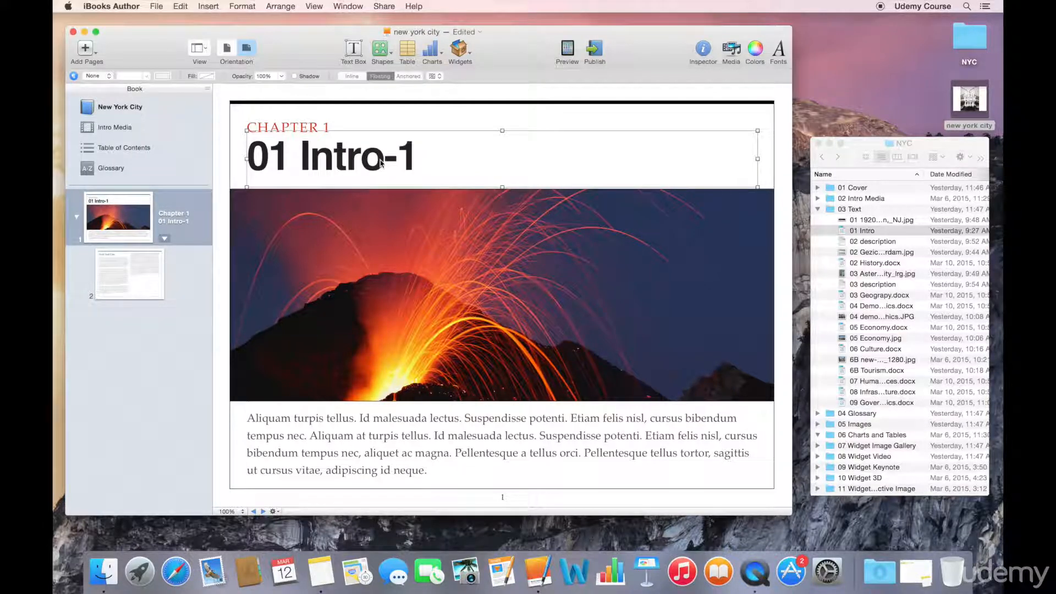
{"action": "double_click", "coordinate": [381, 162]}
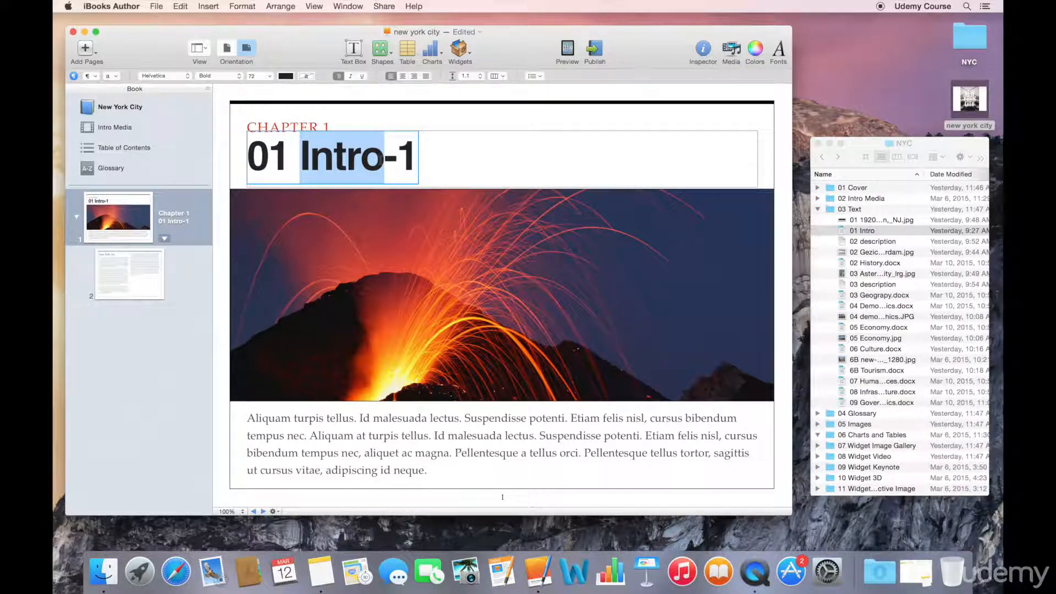
{"action": "left_click", "coordinate": [380, 161]}
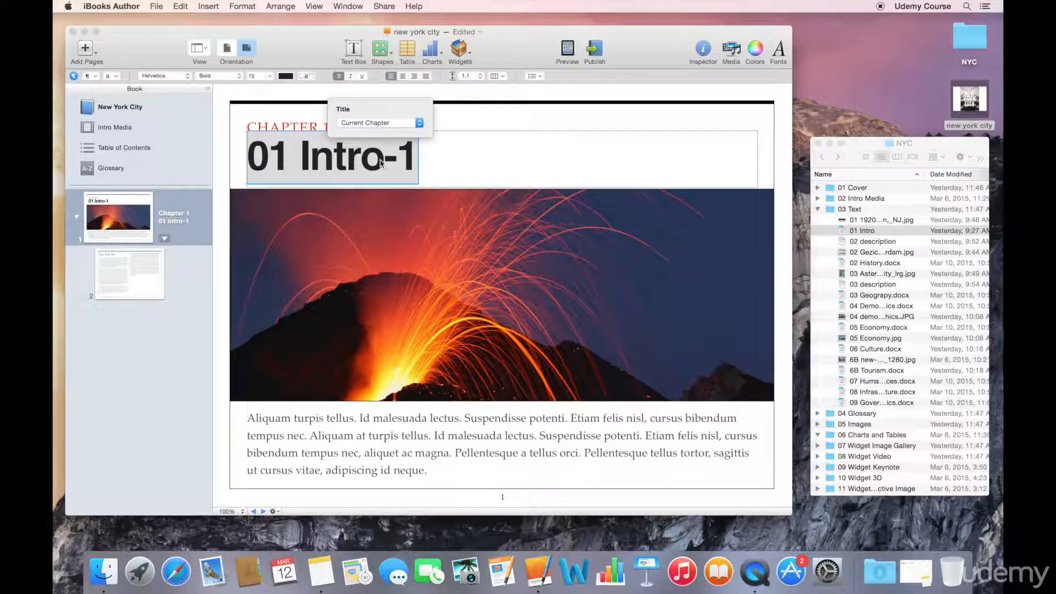
{"action": "type", "text": "Int"}
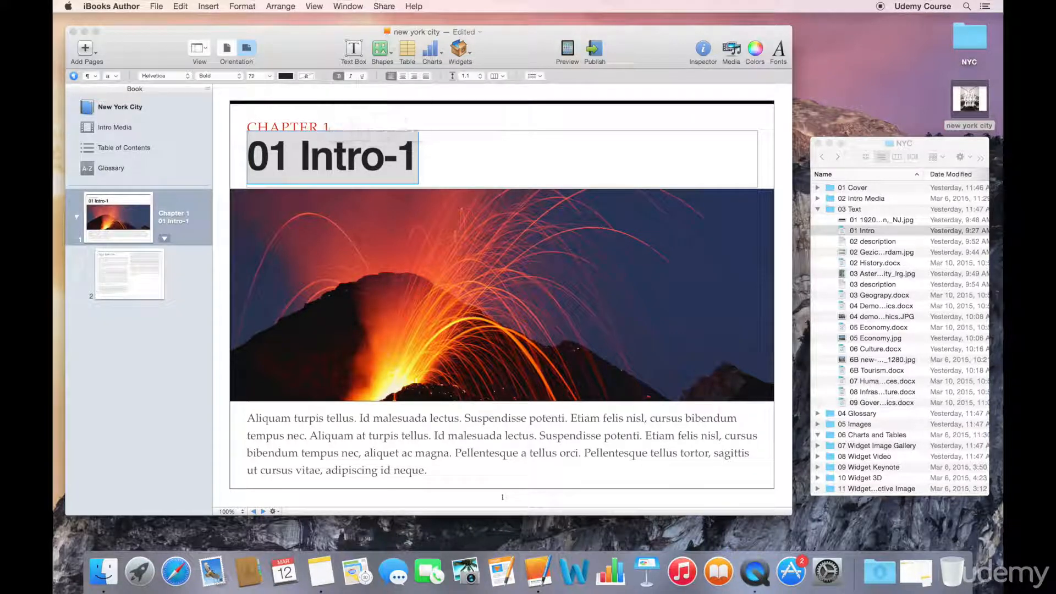
{"action": "type", "text": "roduction"}
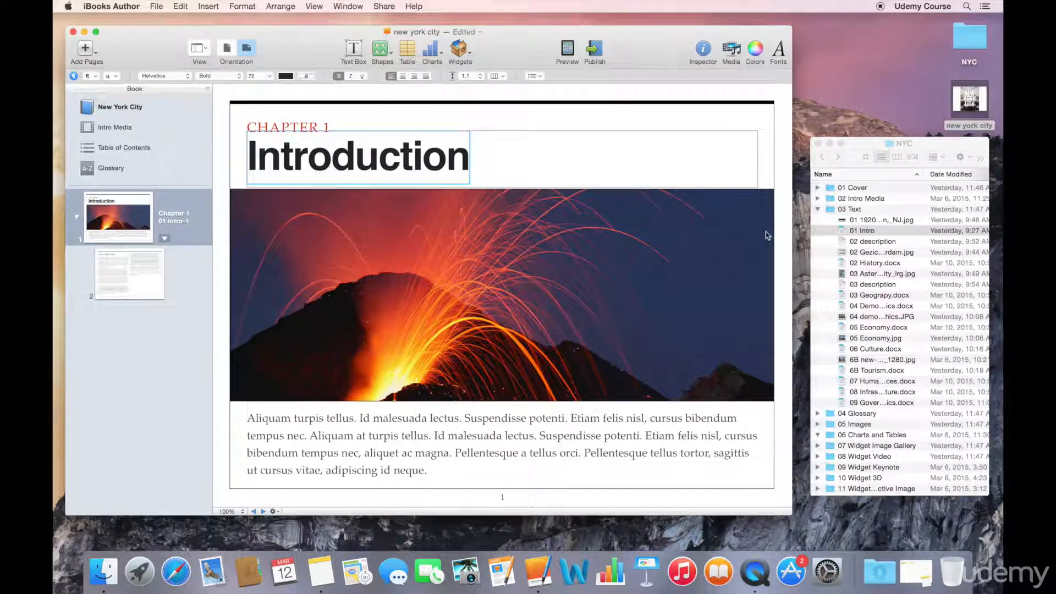
Step: Preview 01 1920px-Manhattan_from_Weehawken,_NJ.jpg and replace the volcano placeholder picture on the chapter's opening page with it
{"action": "left_click", "coordinate": [855, 221]}
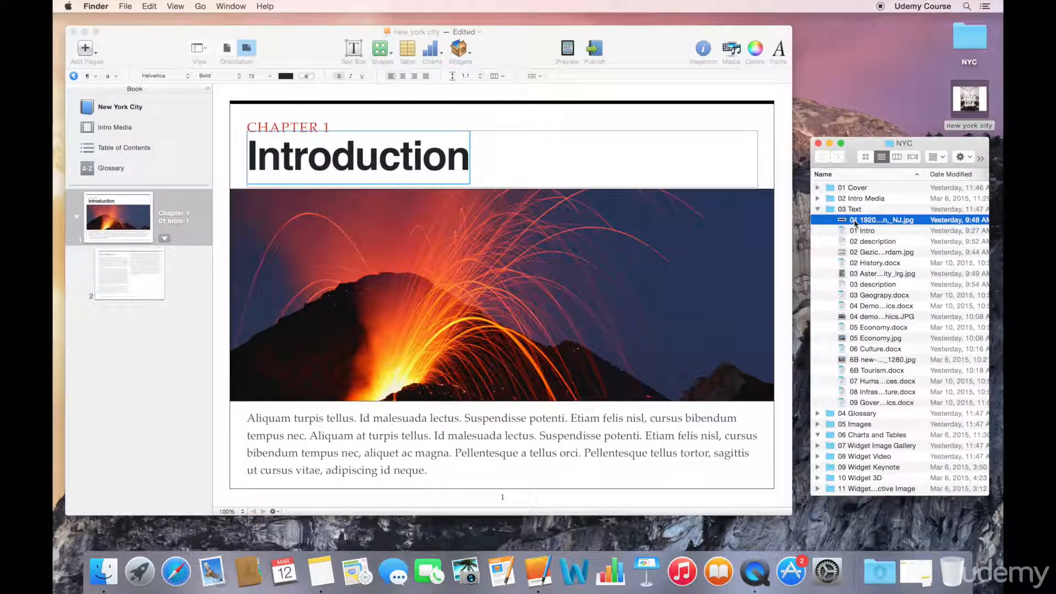
{"action": "key", "text": "space"}
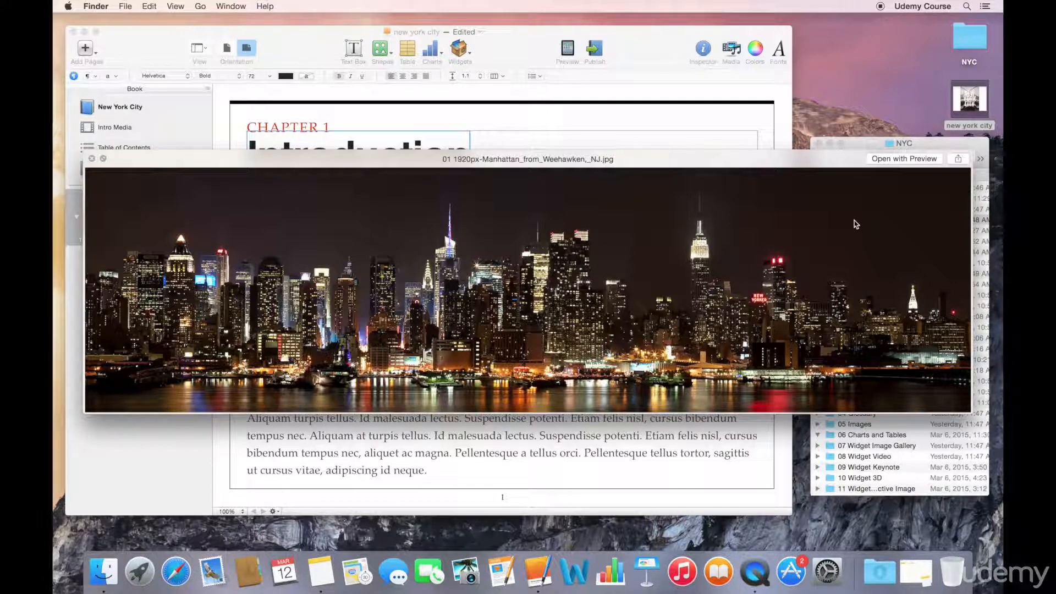
{"action": "key", "text": "space"}
{"action": "left_click", "coordinate": [841, 221]}
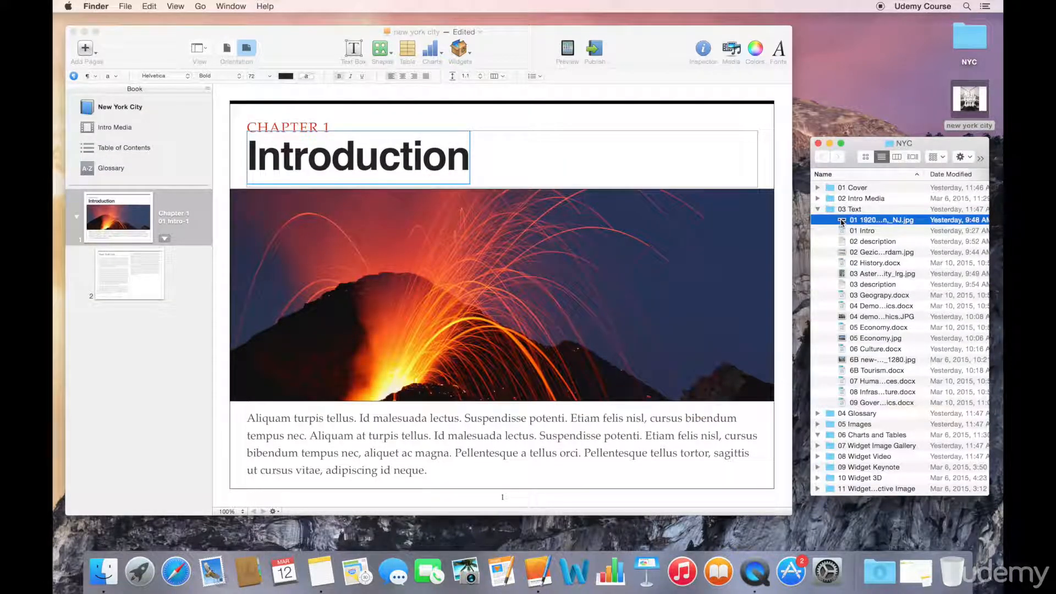
{"action": "left_click_drag", "start_coordinate": [841, 222], "coordinate": [571, 248]}
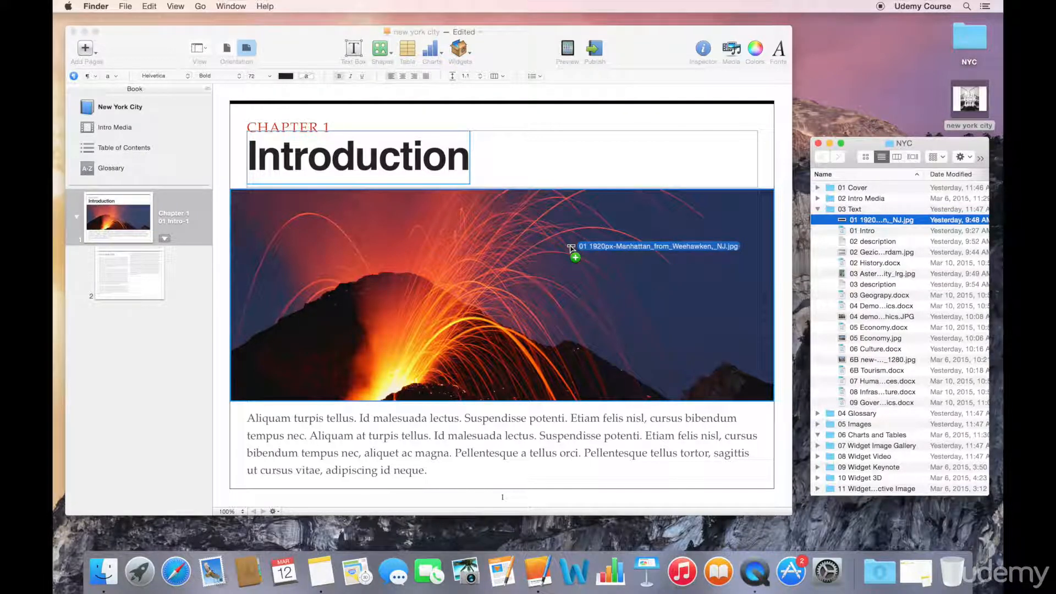
{"action": "left_click_drag", "start_coordinate": [572, 248], "coordinate": [571, 249]}
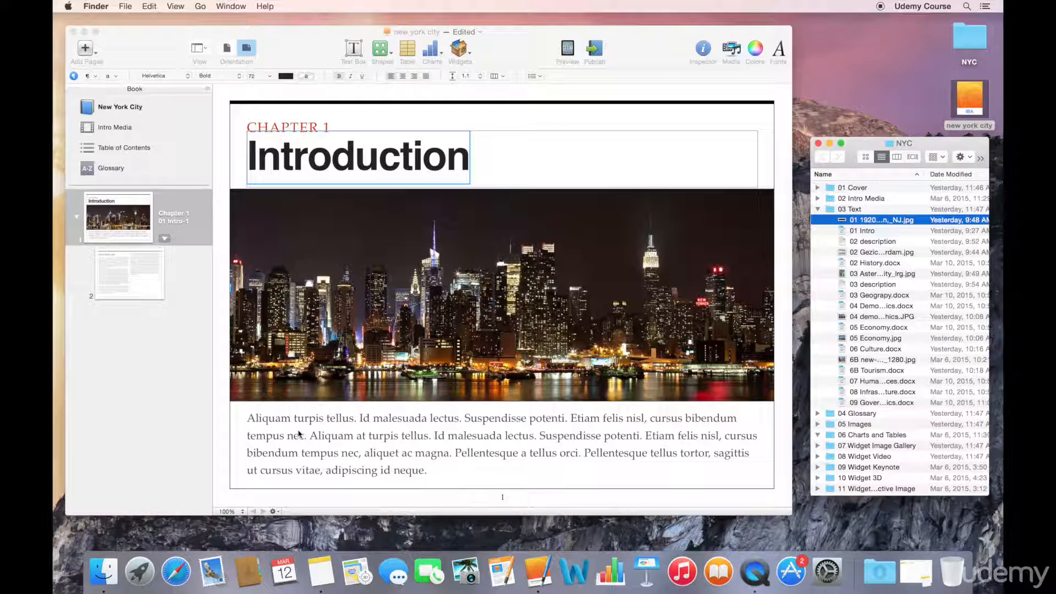
Step: Move the first sentence of the New York City text on page 2 into the placeholder paragraph under the chapter's opening picture
{"action": "left_click", "coordinate": [142, 282]}
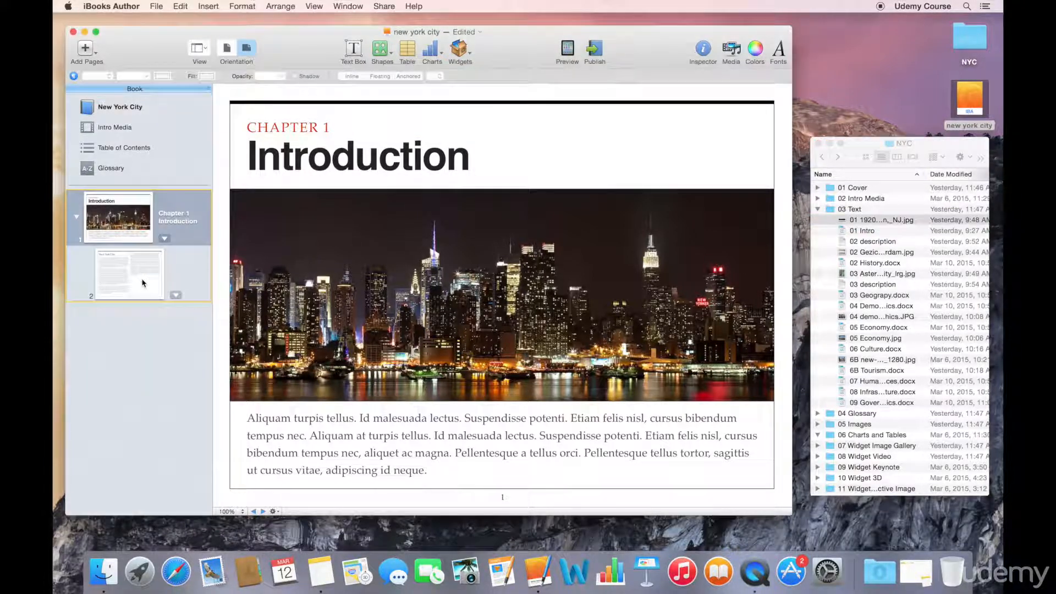
{"action": "left_click", "coordinate": [257, 162]}
{"action": "left_click_drag", "start_coordinate": [243, 157], "coordinate": [331, 196]}
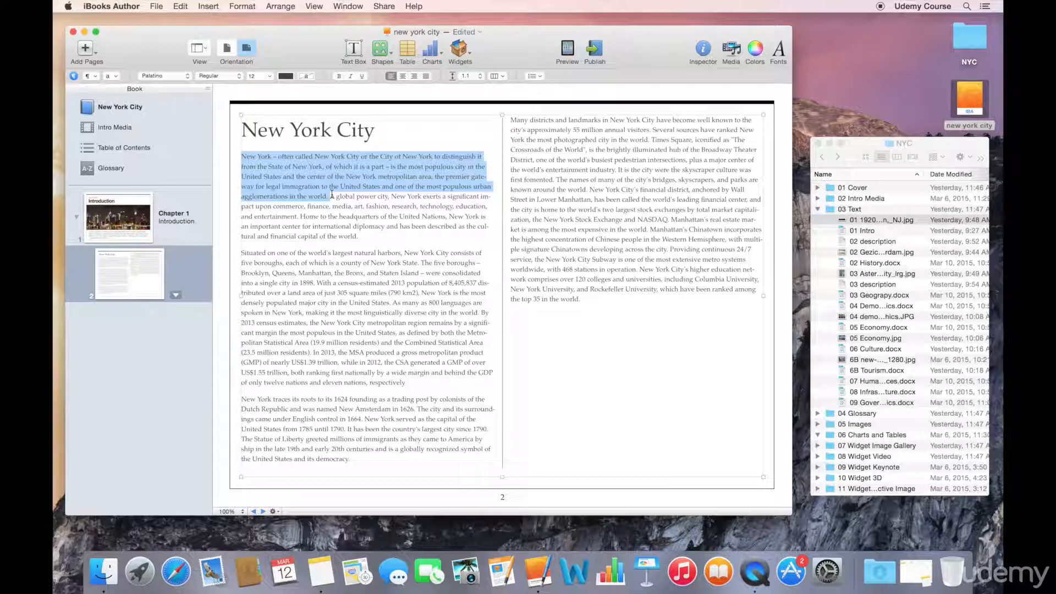
{"action": "key", "text": "super+x"}
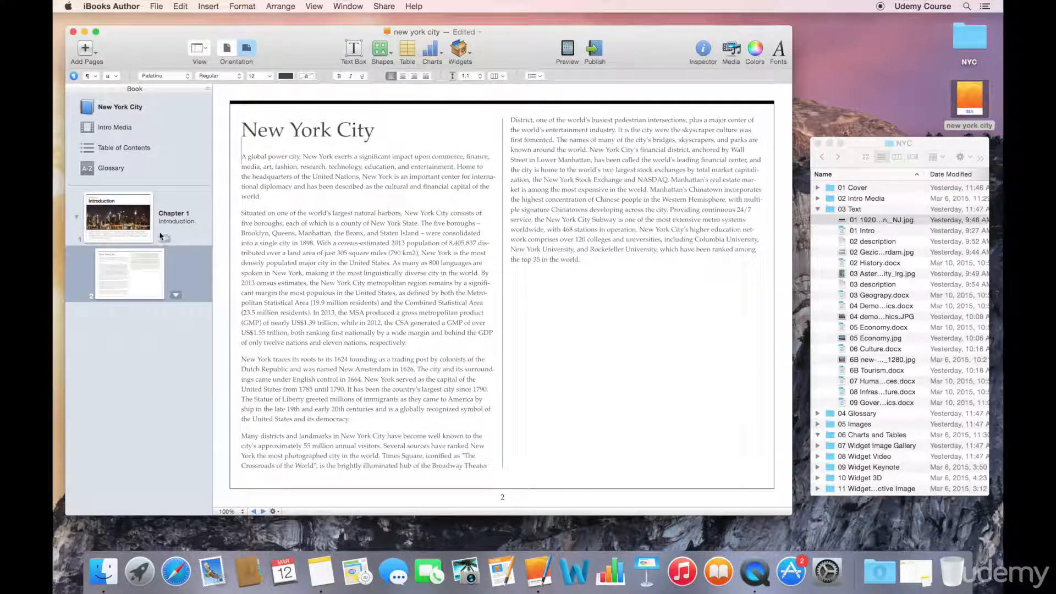
{"action": "left_click", "coordinate": [133, 235]}
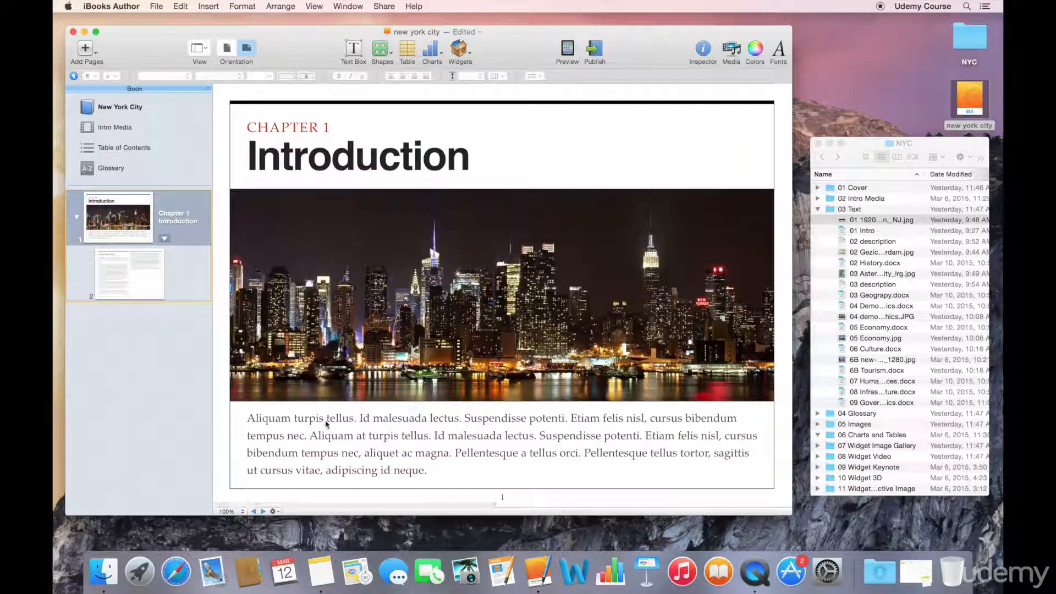
{"action": "triple_click", "coordinate": [325, 419]}
{"action": "key", "text": "super+v"}
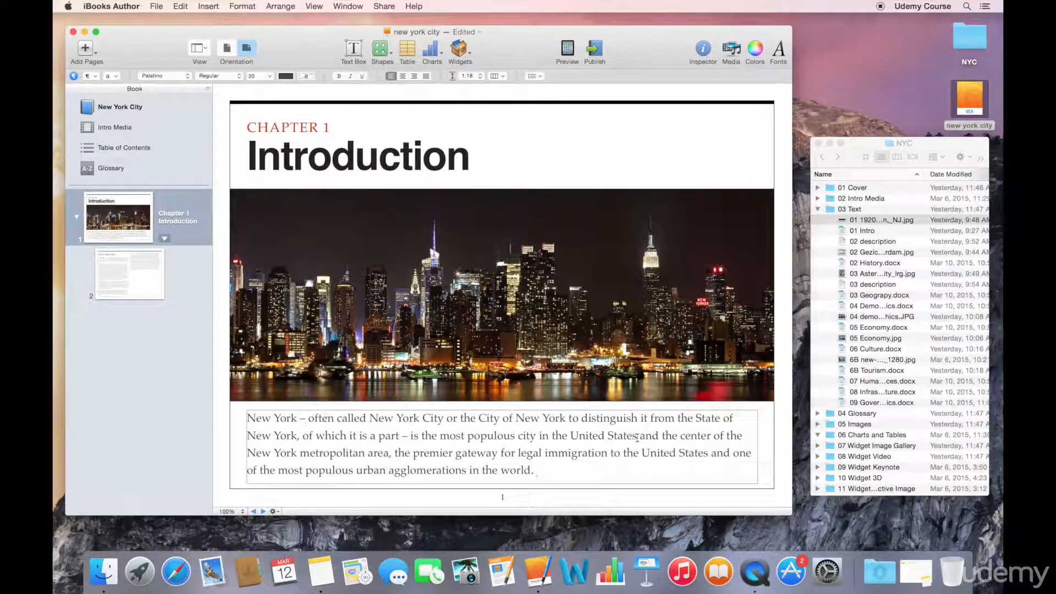
Step: Import 02 History.docx into Chapter 1 as a new section using the Section Text layout
{"action": "left_click", "coordinate": [853, 269]}
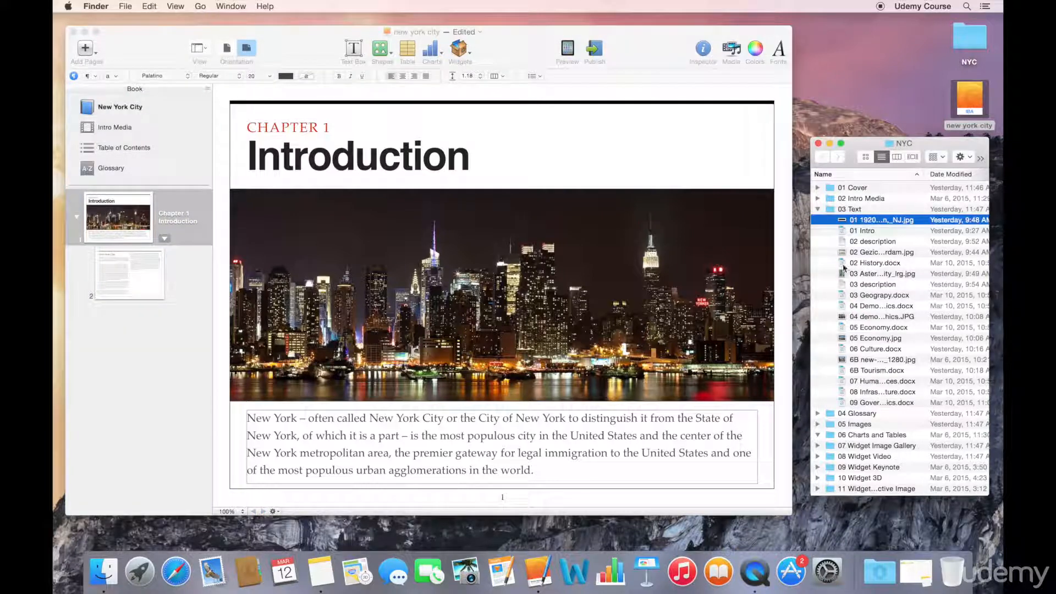
{"action": "left_click", "coordinate": [844, 267]}
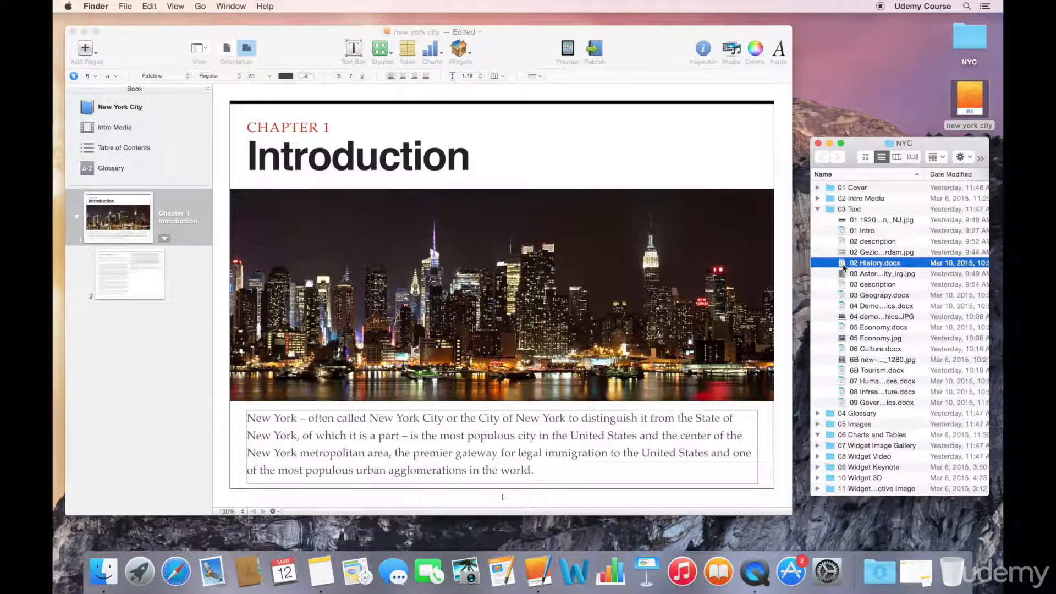
{"action": "left_click_drag", "start_coordinate": [845, 266], "coordinate": [81, 200]}
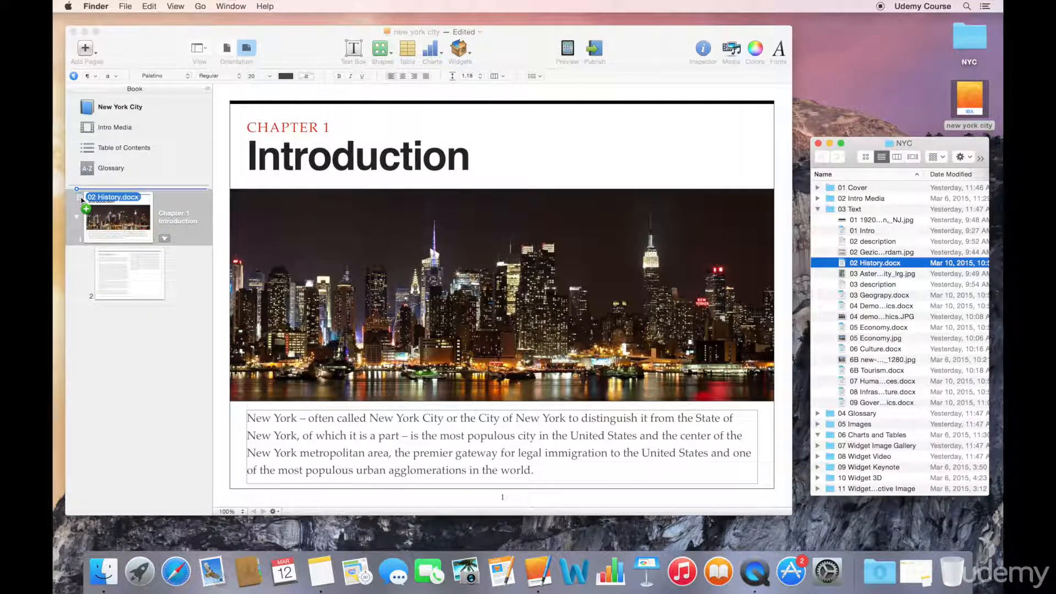
{"action": "left_click_drag", "start_coordinate": [81, 200], "coordinate": [82, 200]}
{"action": "left_click_drag", "start_coordinate": [81, 200], "coordinate": [108, 246]}
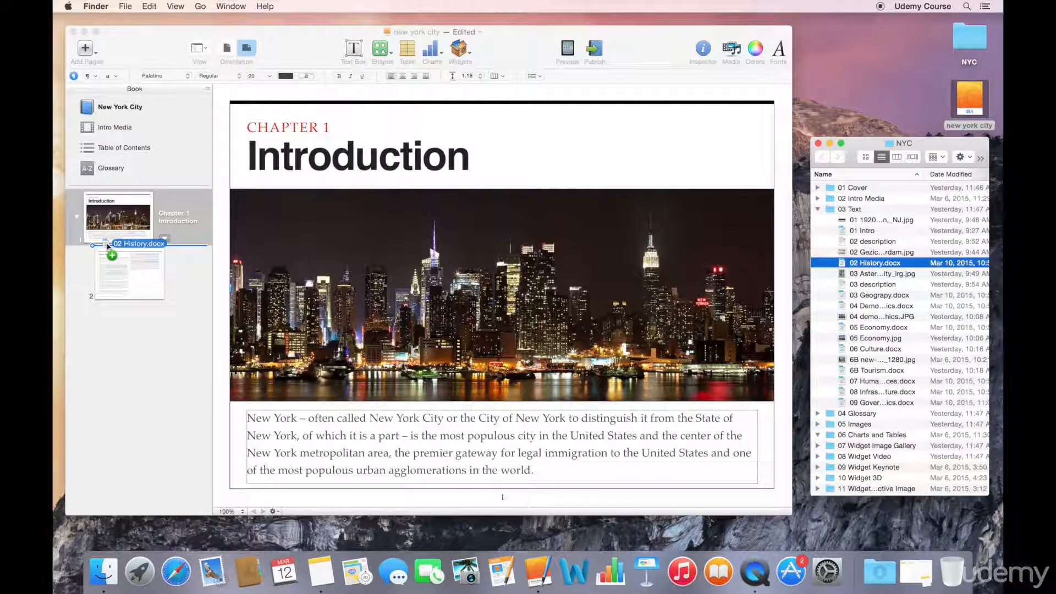
{"action": "left_click_drag", "start_coordinate": [108, 245], "coordinate": [115, 223]}
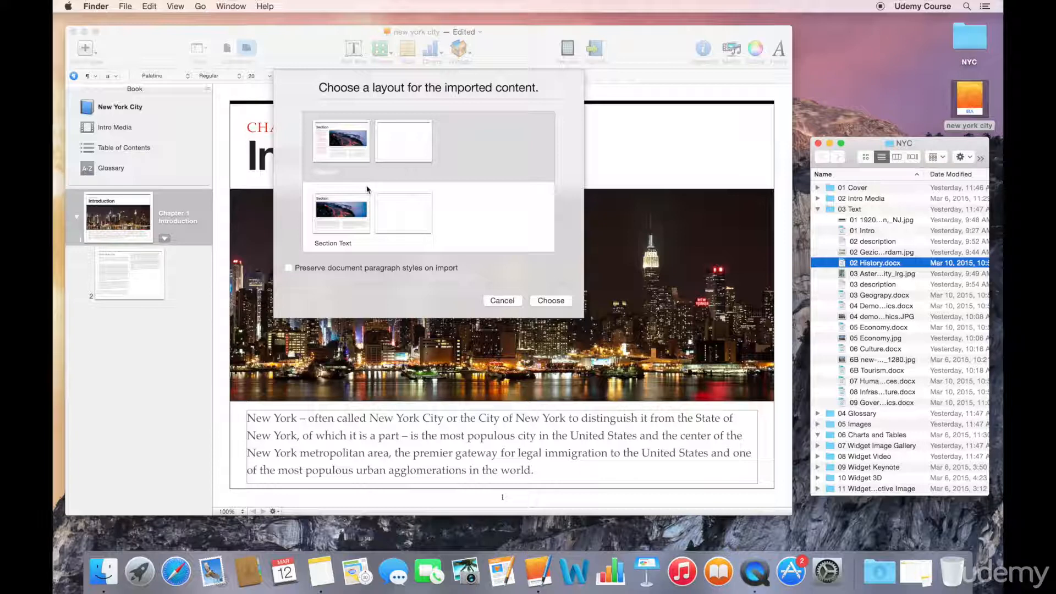
{"action": "scroll", "coordinate": [368, 190], "scroll_direction": "down", "scroll_amount": 5}
{"action": "scroll", "coordinate": [368, 189], "scroll_direction": "down", "scroll_amount": 5}
{"action": "scroll", "coordinate": [367, 190], "scroll_direction": "up", "scroll_amount": 10}
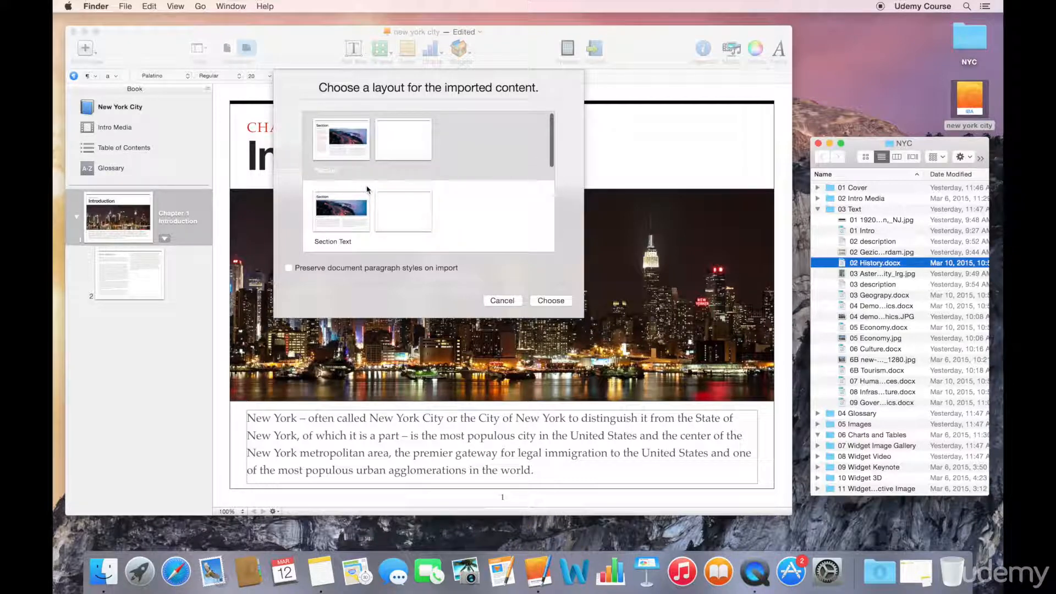
{"action": "left_click", "coordinate": [355, 208]}
{"action": "left_click", "coordinate": [347, 216]}
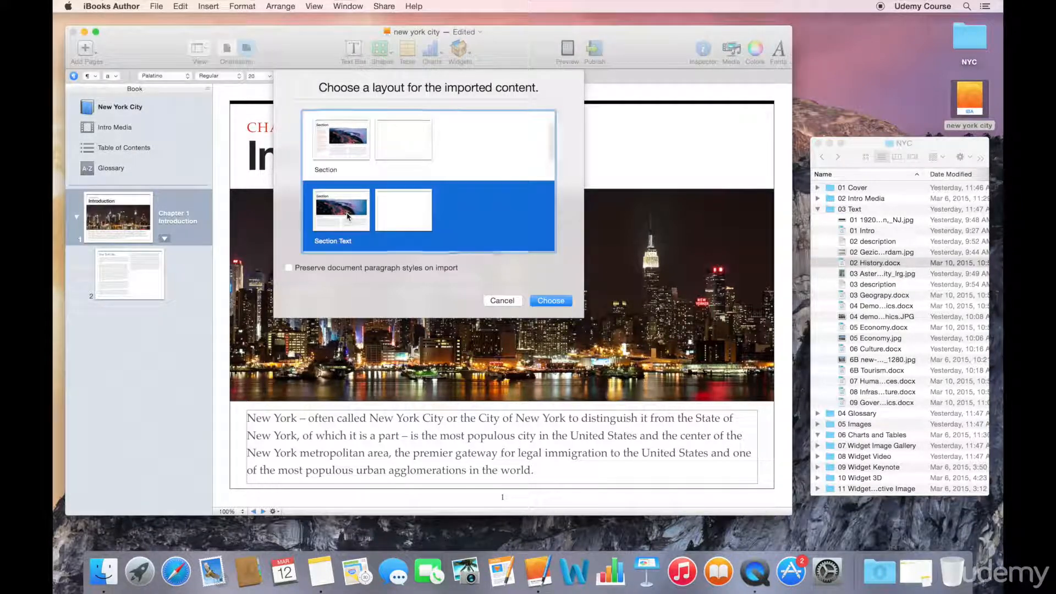
{"action": "left_click", "coordinate": [542, 301]}
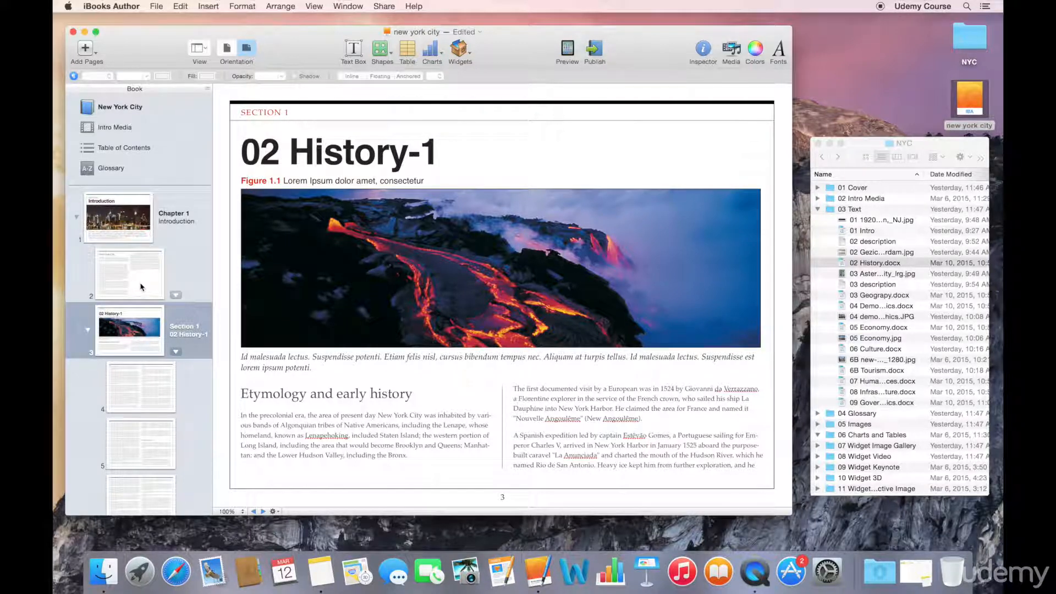
Step: Retitle Section 1 as "History" and replace its lava placeholder picture with the 02 Gezic…rdam.jpg image
{"action": "triple_click", "coordinate": [299, 163]}
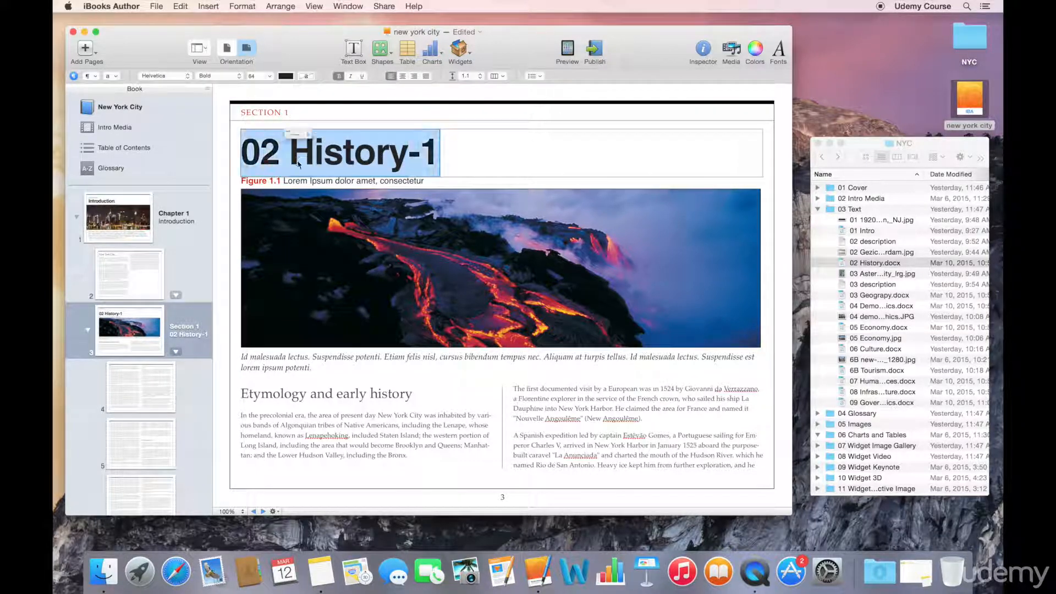
{"action": "type", "text": "History"}
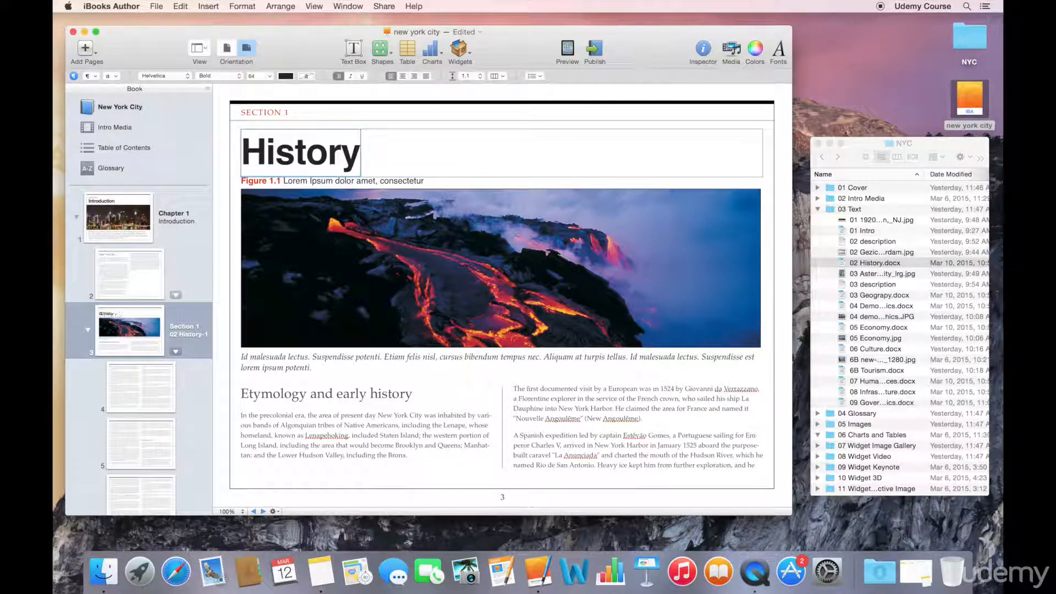
{"action": "left_click", "coordinate": [843, 255]}
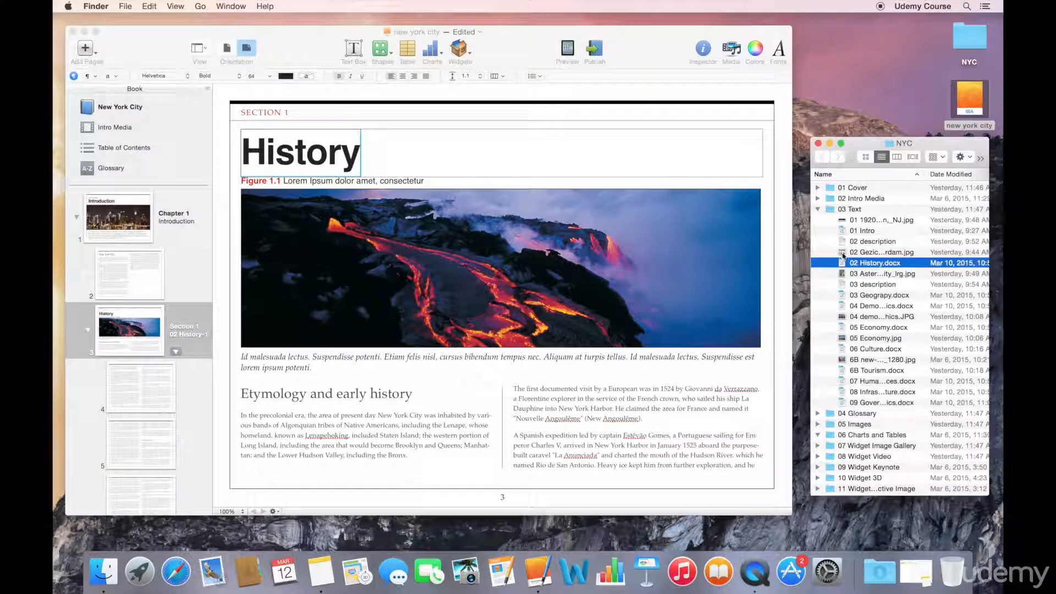
{"action": "mouse_move", "coordinate": [844, 255]}
{"action": "left_mouse_down"}
{"action": "mouse_move", "coordinate": [740, 249]}
{"action": "mouse_move", "coordinate": [638, 265]}
{"action": "left_mouse_up"}
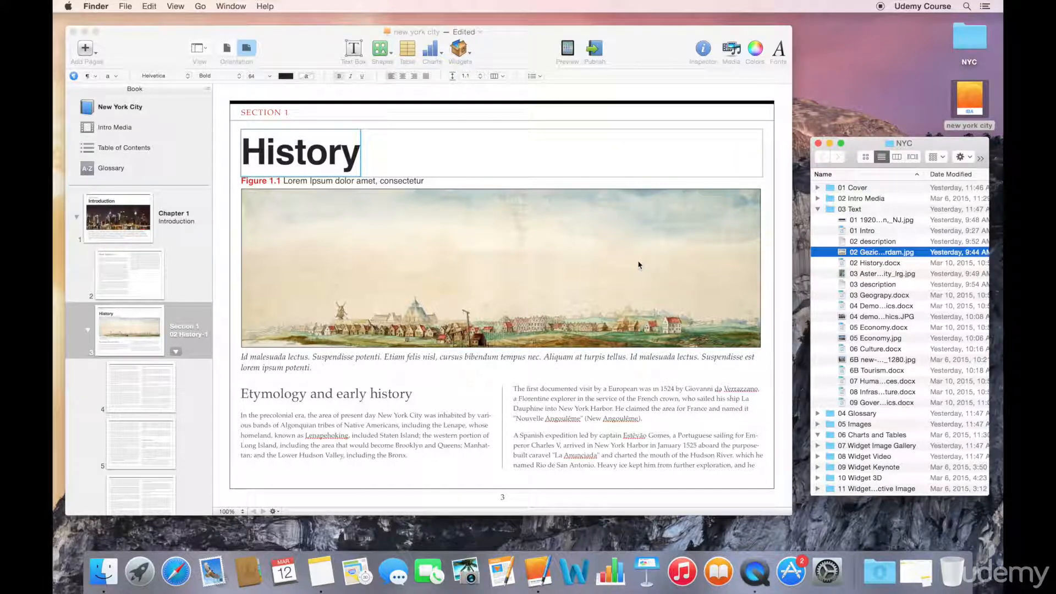
Step: Replace the placeholder caption under the History section's picture with the full text copied from the 02 description file
{"action": "left_click_drag", "start_coordinate": [847, 241], "coordinate": [746, 253]}
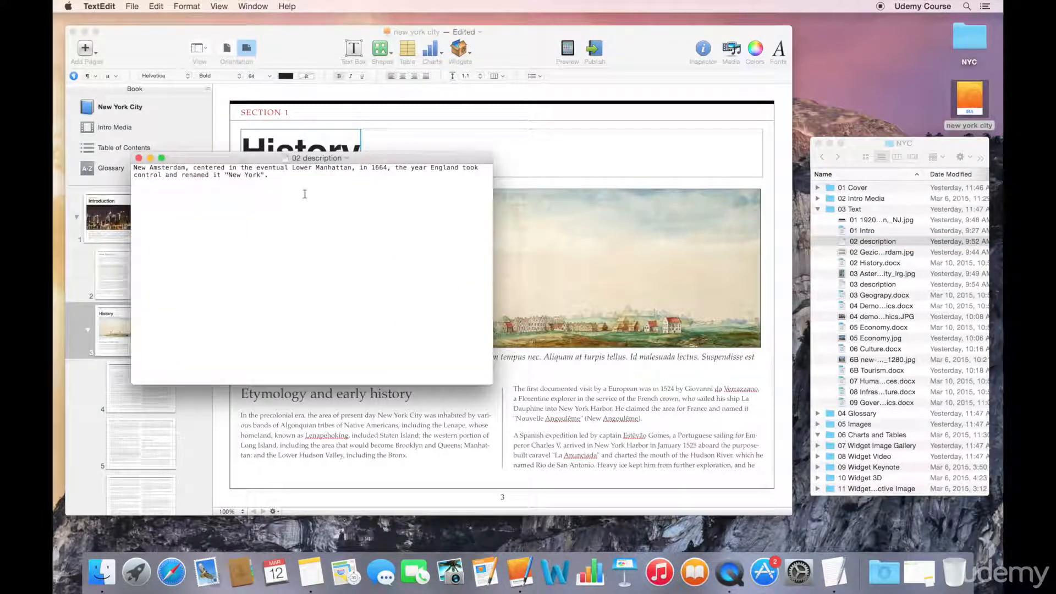
{"action": "key", "text": "super+a"}
{"action": "key", "text": "super+c"}
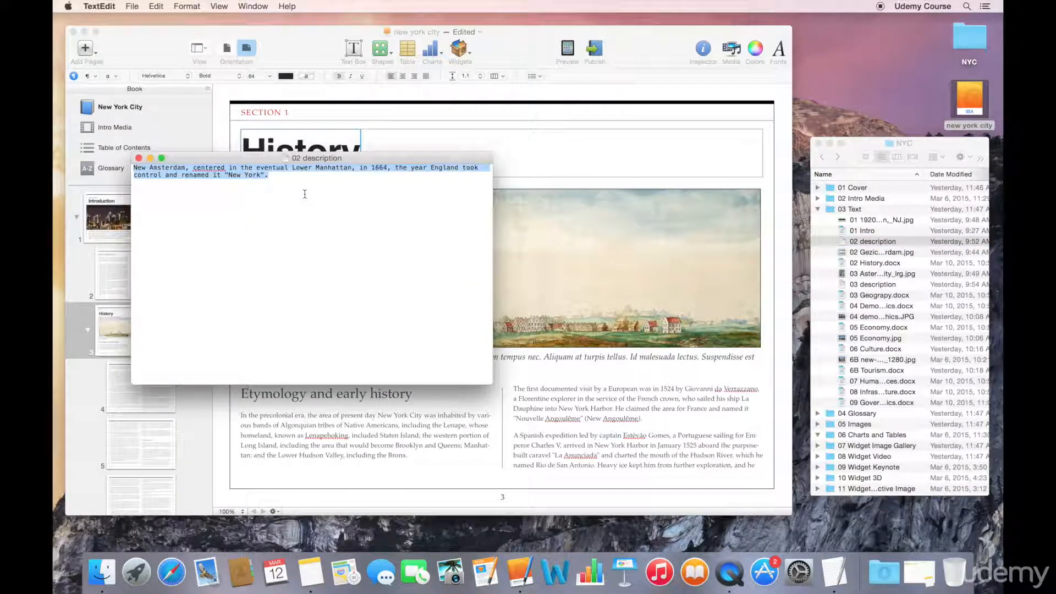
{"action": "key", "text": "super+q"}
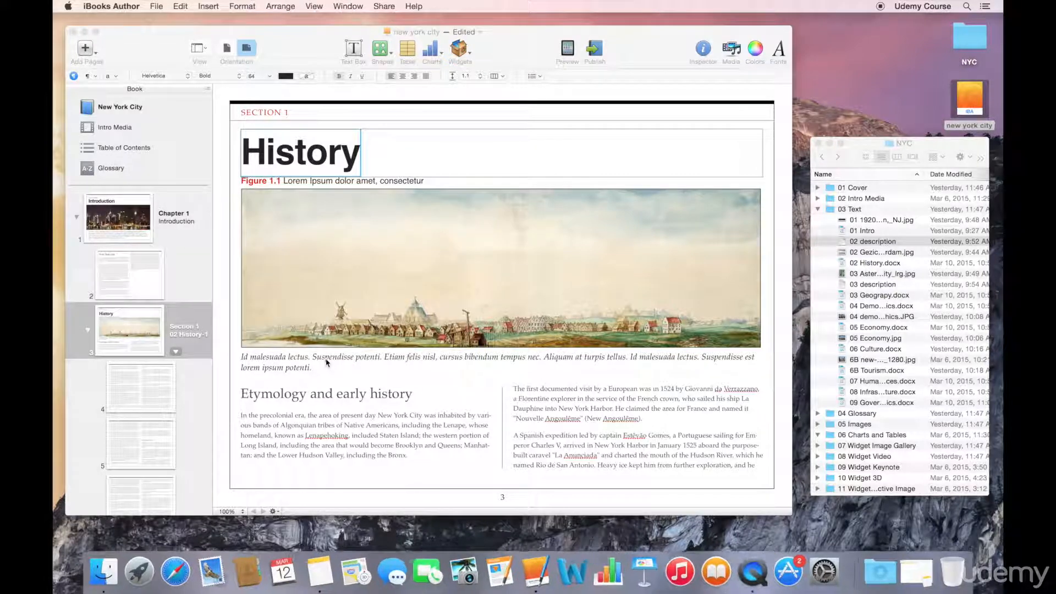
{"action": "left_click", "coordinate": [327, 361]}
{"action": "triple_click", "coordinate": [327, 362]}
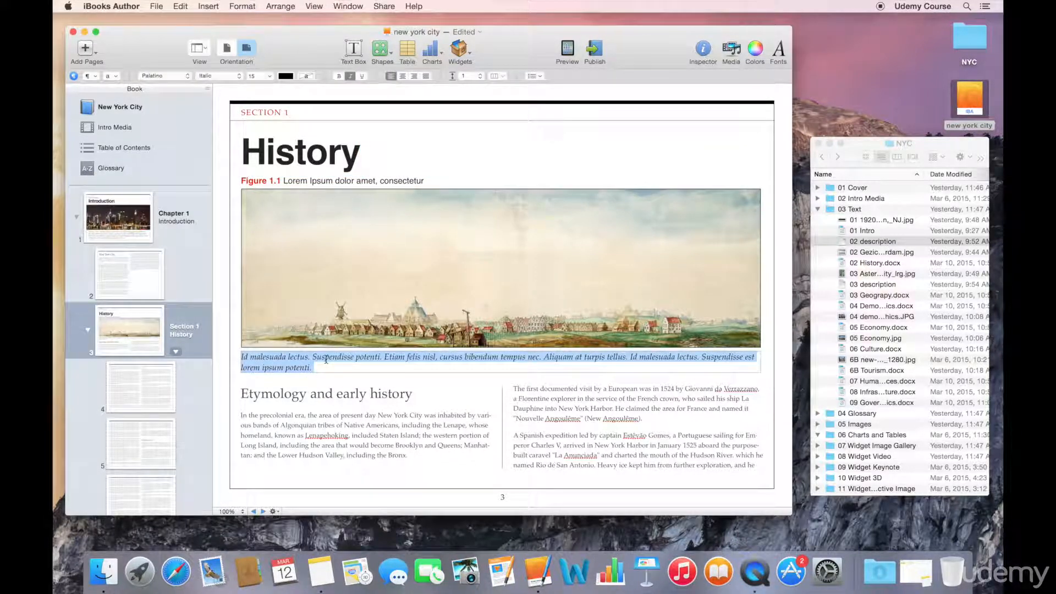
{"action": "key", "text": "super+v"}
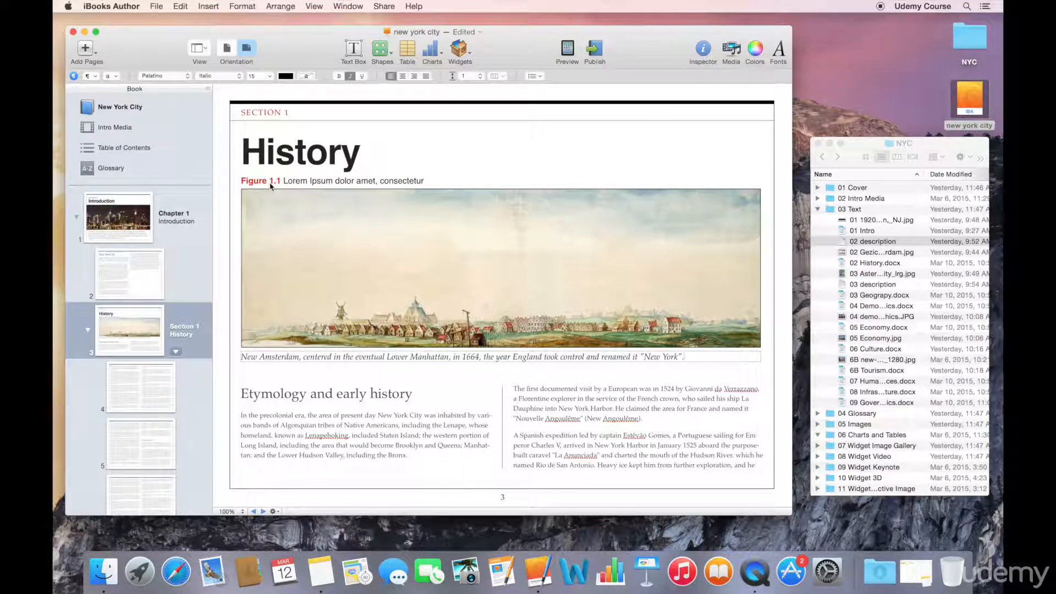
Step: Collapse the History section's pages and import 04 Demographics.docx from the 03 Text folder as a new chapter using the Preface layout
{"action": "left_click", "coordinate": [88, 331]}
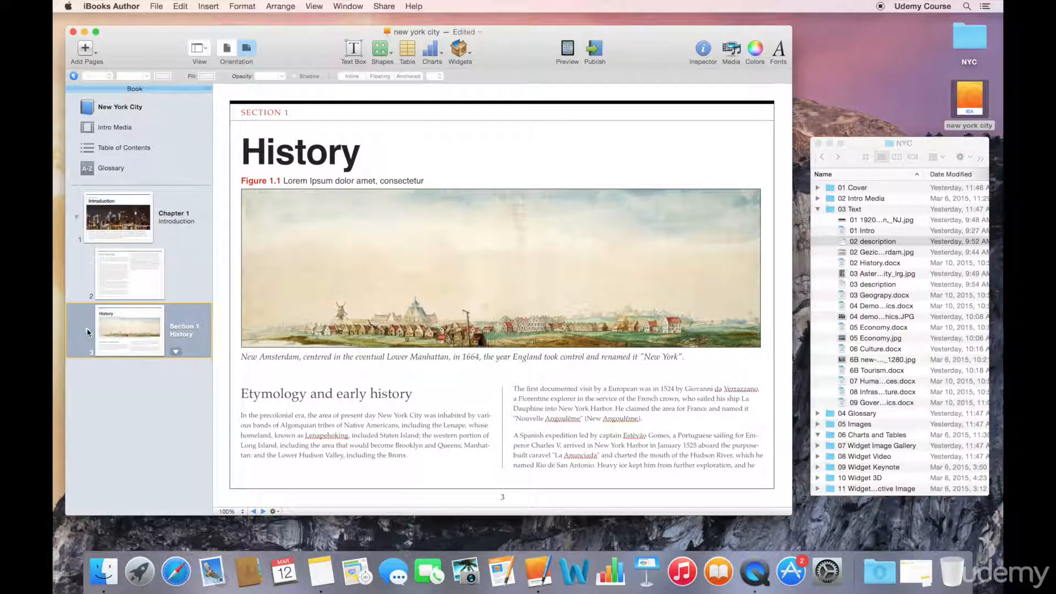
{"action": "left_click", "coordinate": [207, 8]}
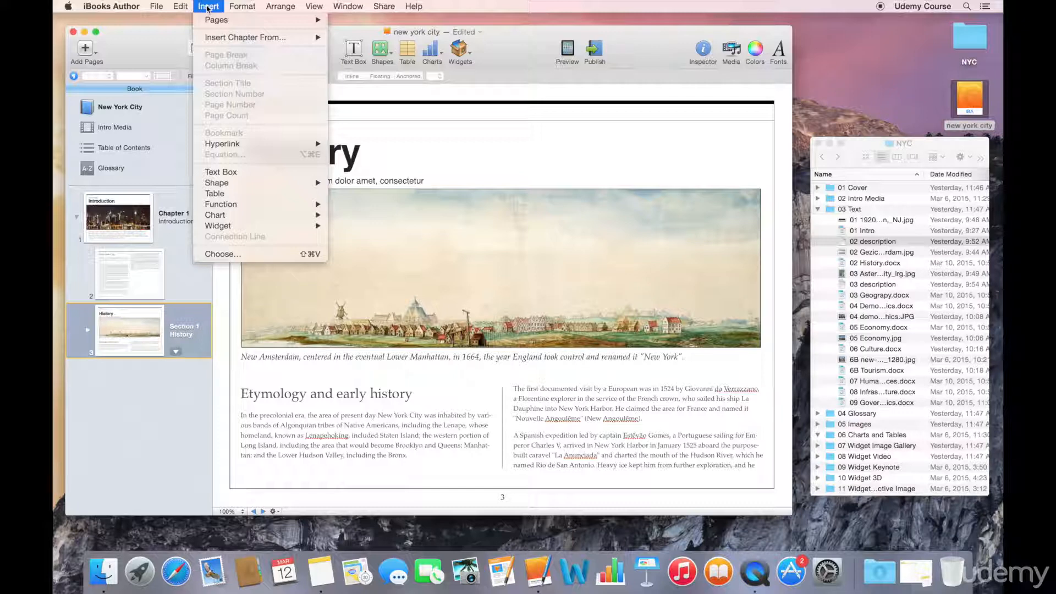
{"action": "mouse_move", "coordinate": [215, 41]}
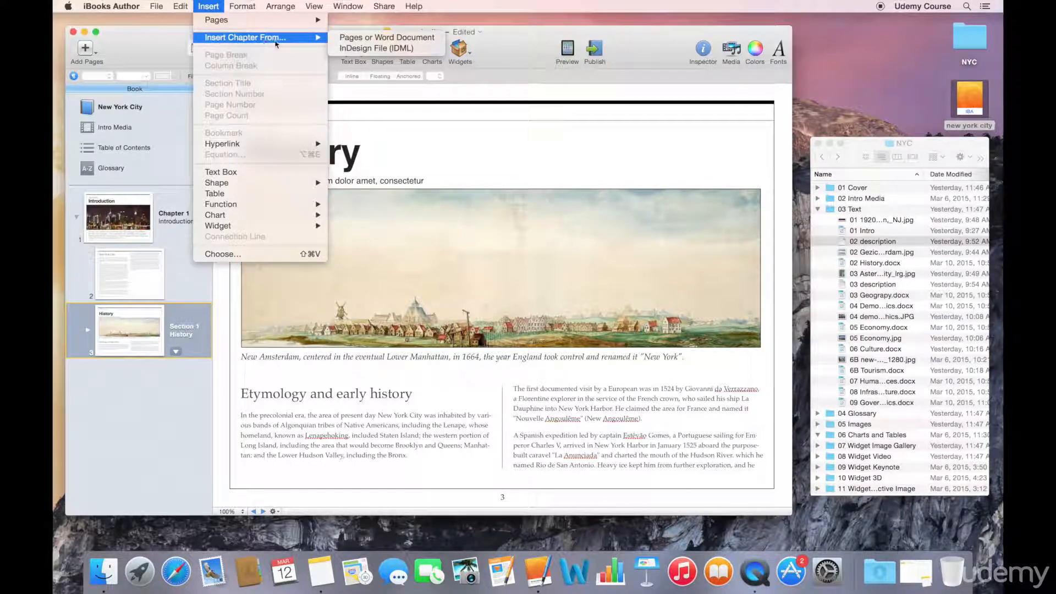
{"action": "left_click", "coordinate": [356, 39]}
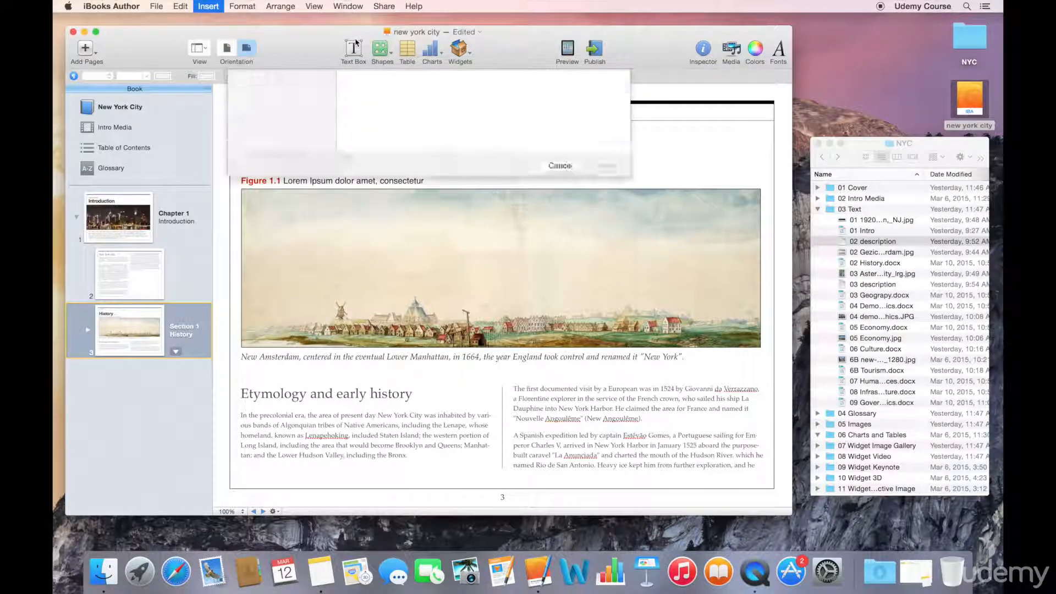
{"action": "left_click", "coordinate": [343, 110]}
{"action": "left_click", "coordinate": [471, 133]}
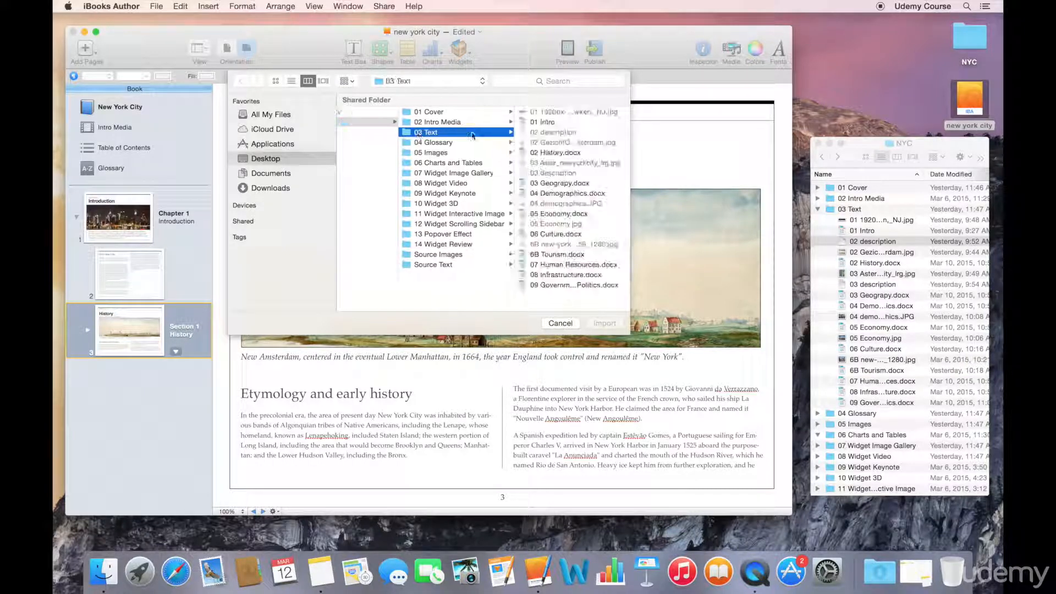
{"action": "left_click", "coordinate": [537, 184]}
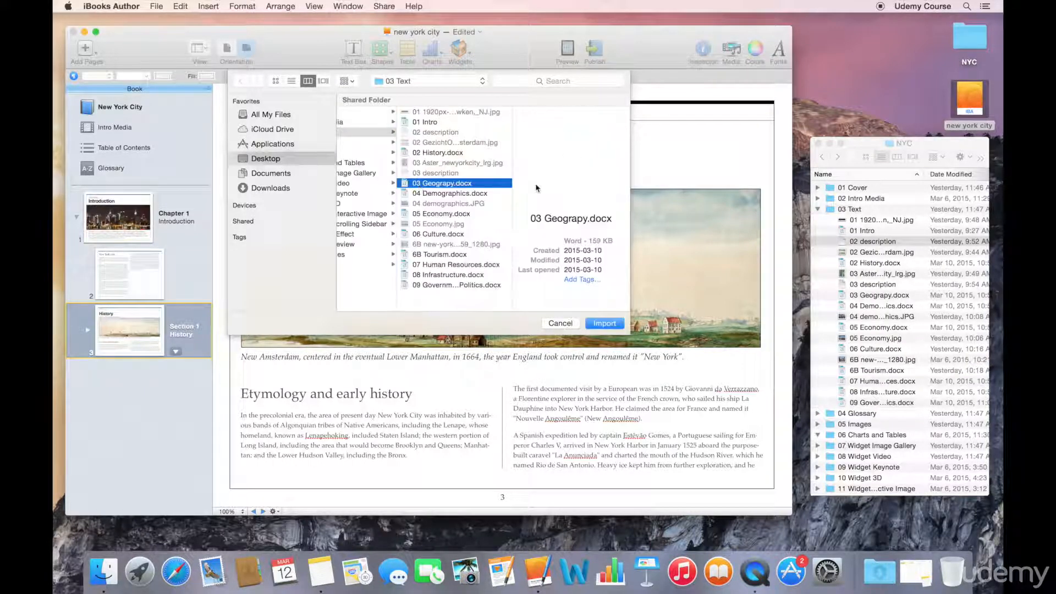
{"action": "left_click", "coordinate": [468, 194]}
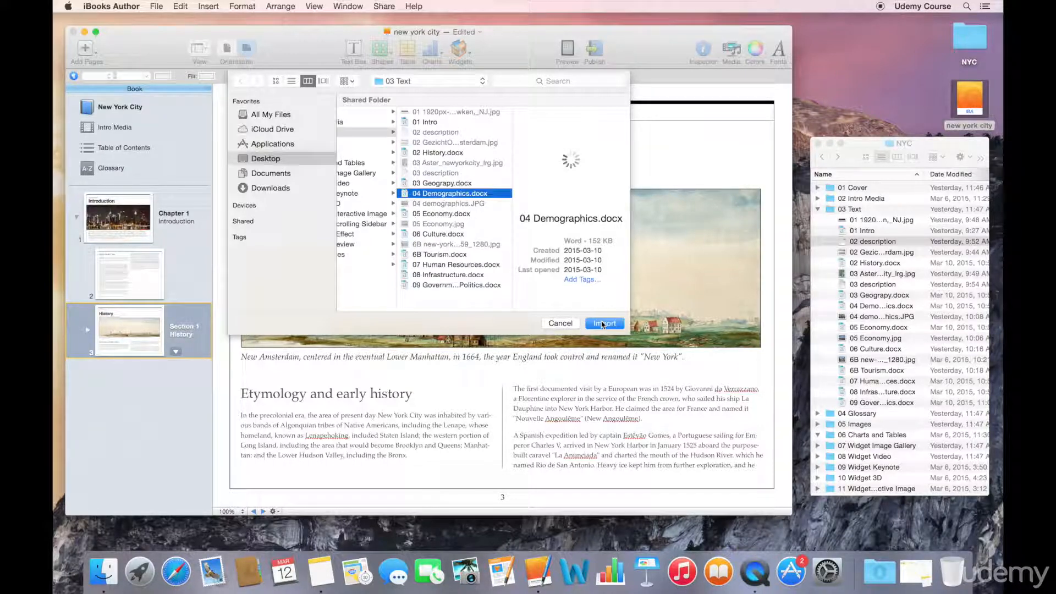
{"action": "left_click", "coordinate": [601, 323]}
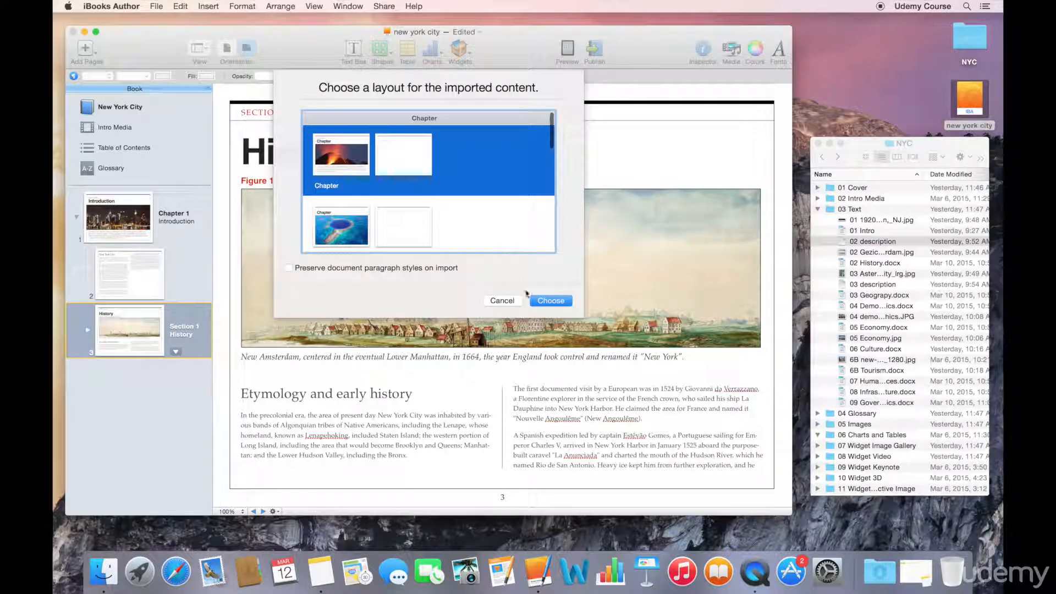
{"action": "left_click", "coordinate": [345, 228]}
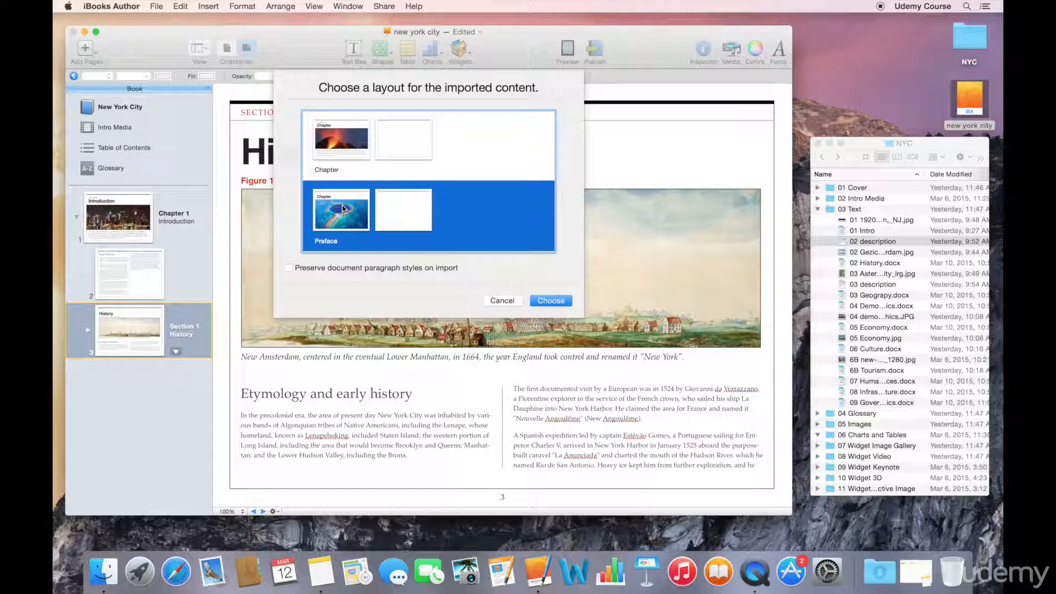
{"action": "left_click", "coordinate": [536, 301]}
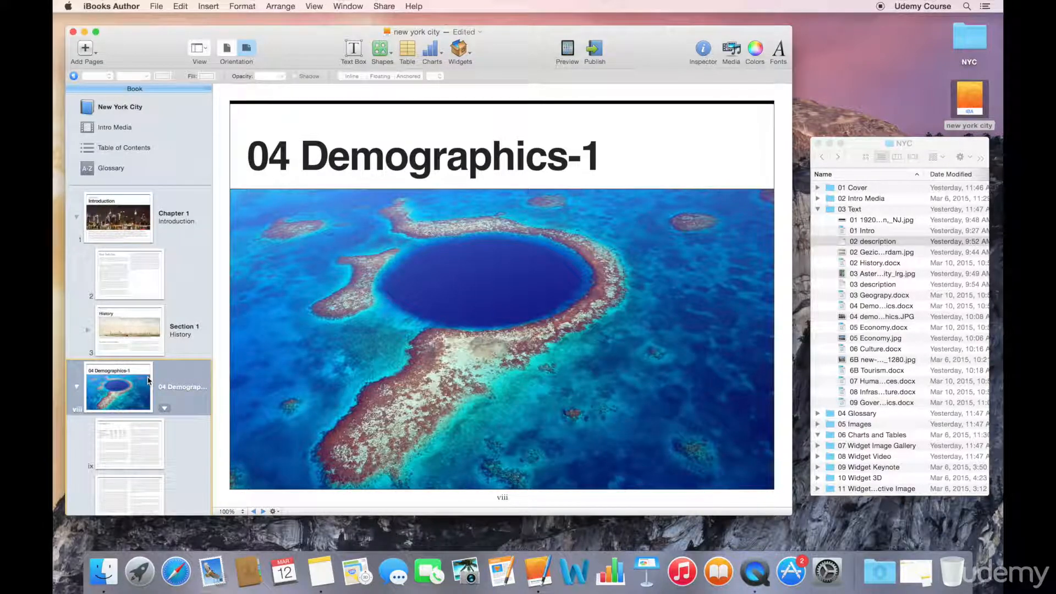
Step: Import 03 Geograpy.docx from the NYC folder into Chapter 1 as a new section using the Section Text layout
{"action": "left_click", "coordinate": [871, 299]}
{"action": "left_click", "coordinate": [867, 297]}
{"action": "left_click_drag", "start_coordinate": [866, 299], "coordinate": [132, 221]}
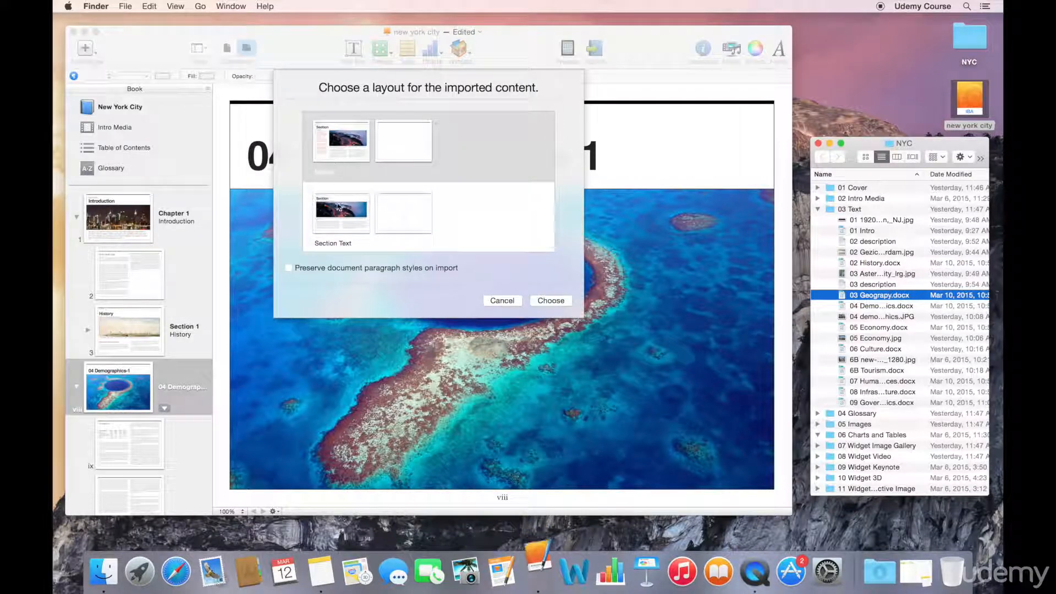
{"action": "left_click", "coordinate": [338, 205]}
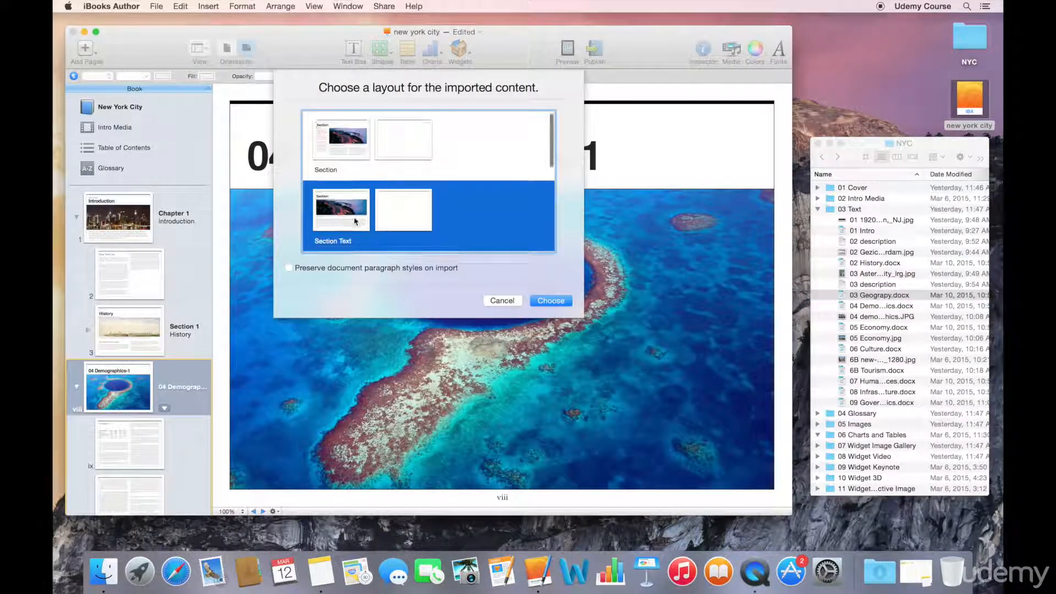
{"action": "left_click", "coordinate": [545, 300]}
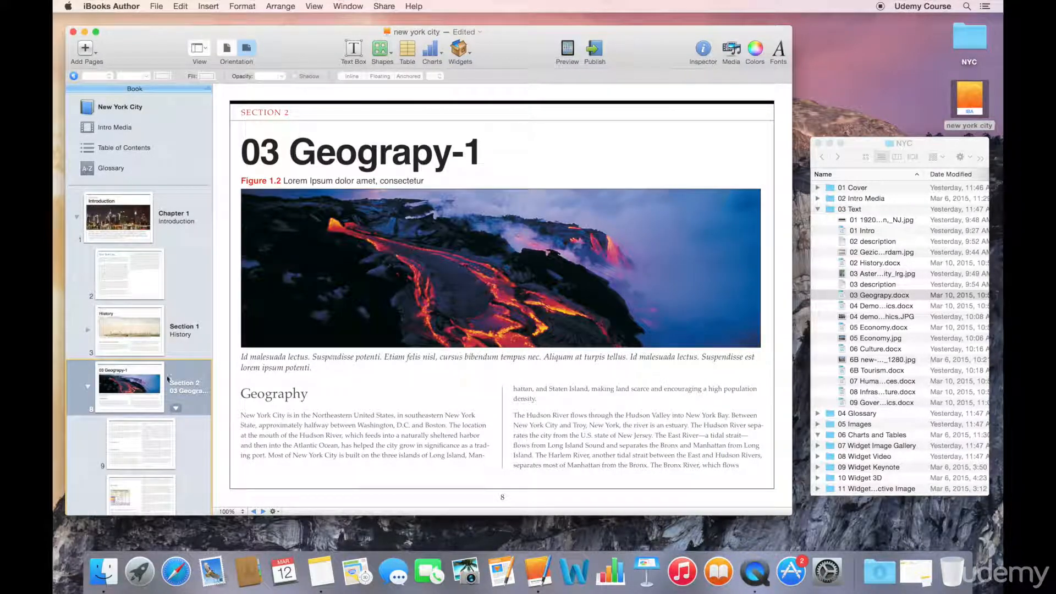
Step: Move the collapsed 03 Geograpy-1 section ahead of the History section in Chapter 1 and collapse History's pages
{"action": "left_click", "coordinate": [86, 388]}
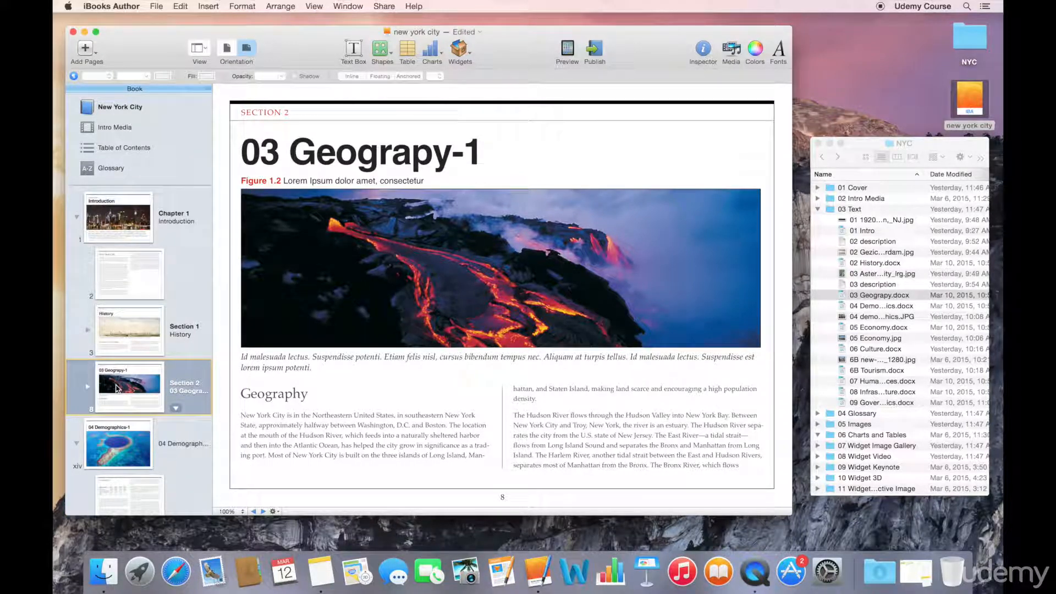
{"action": "left_click_drag", "start_coordinate": [116, 389], "coordinate": [123, 321]}
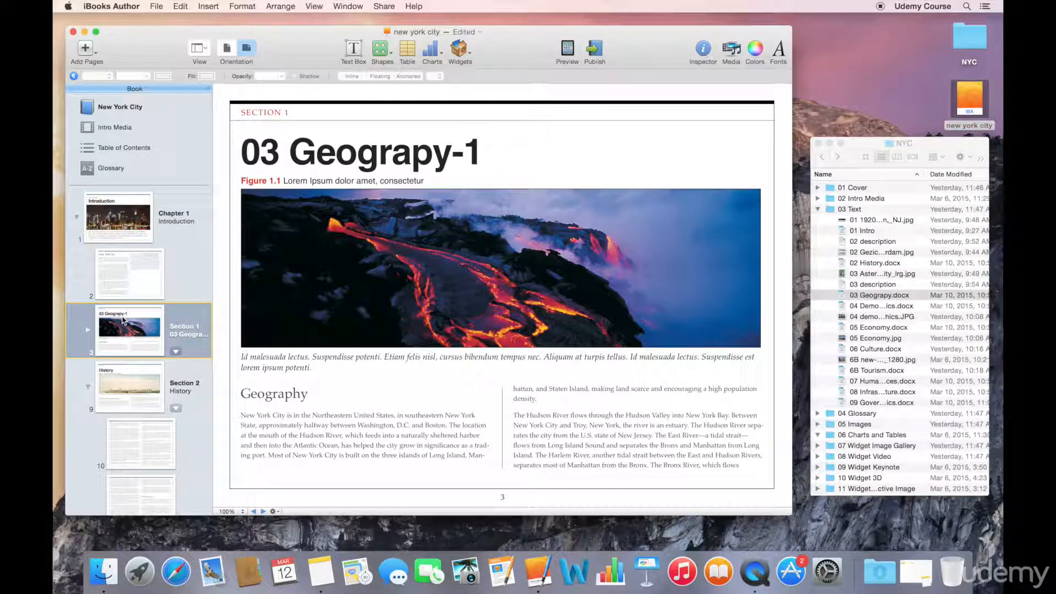
{"action": "left_click", "coordinate": [88, 386]}
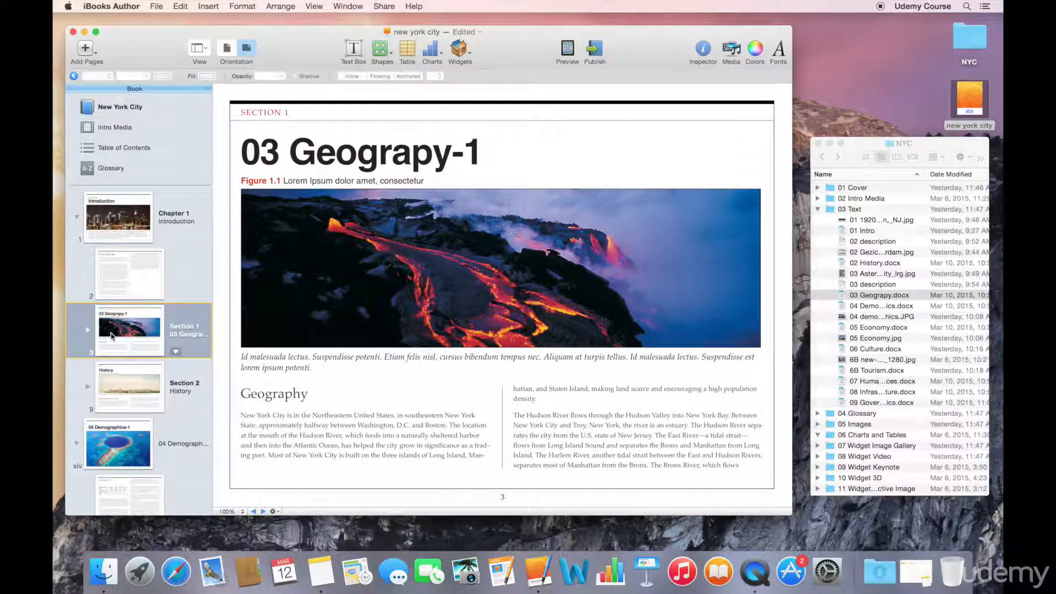
Step: Retitle the 03 Geograpy-1 section as "Geography"
{"action": "triple_click", "coordinate": [317, 156]}
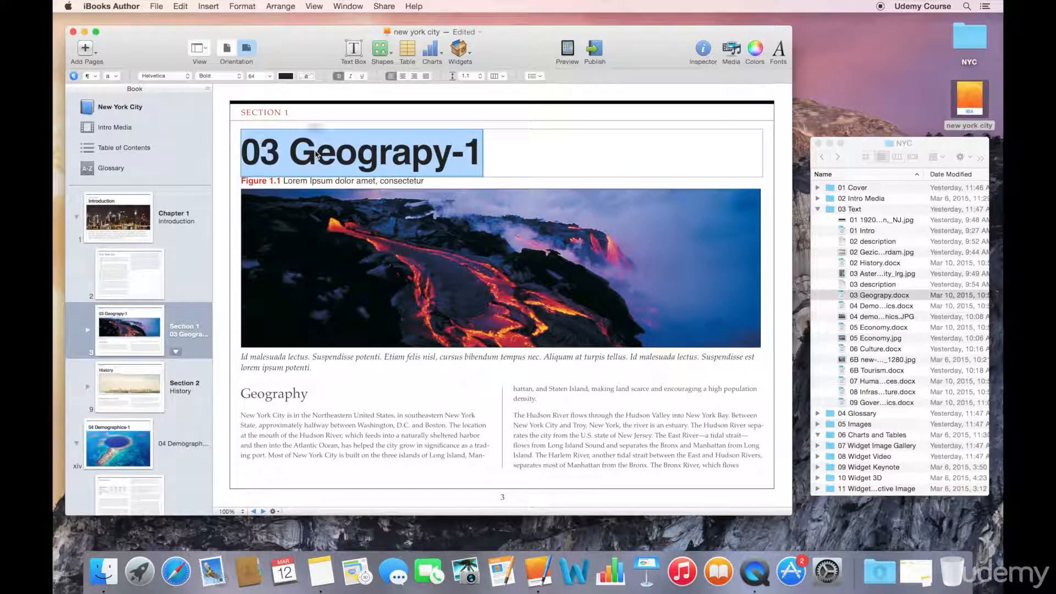
{"action": "type", "text": "Geogpra"}
{"action": "key", "text": "BackSpace"}
{"action": "key", "text": "BackSpace"}
{"action": "key", "text": "BackSpace"}
{"action": "type", "text": "rapht"}
{"action": "key", "text": "BackSpace"}
{"action": "type", "text": "y"}
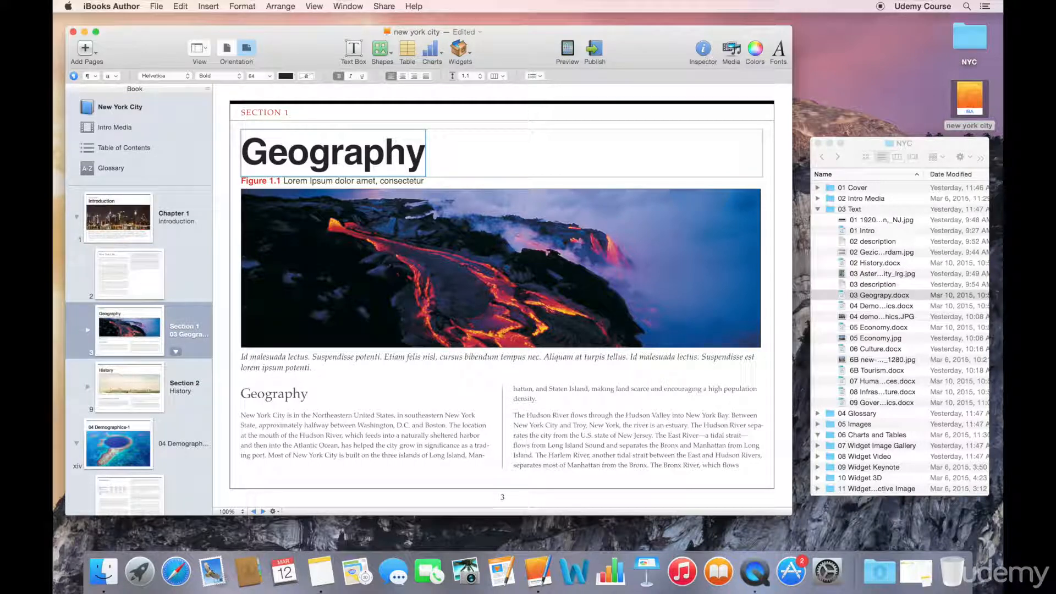